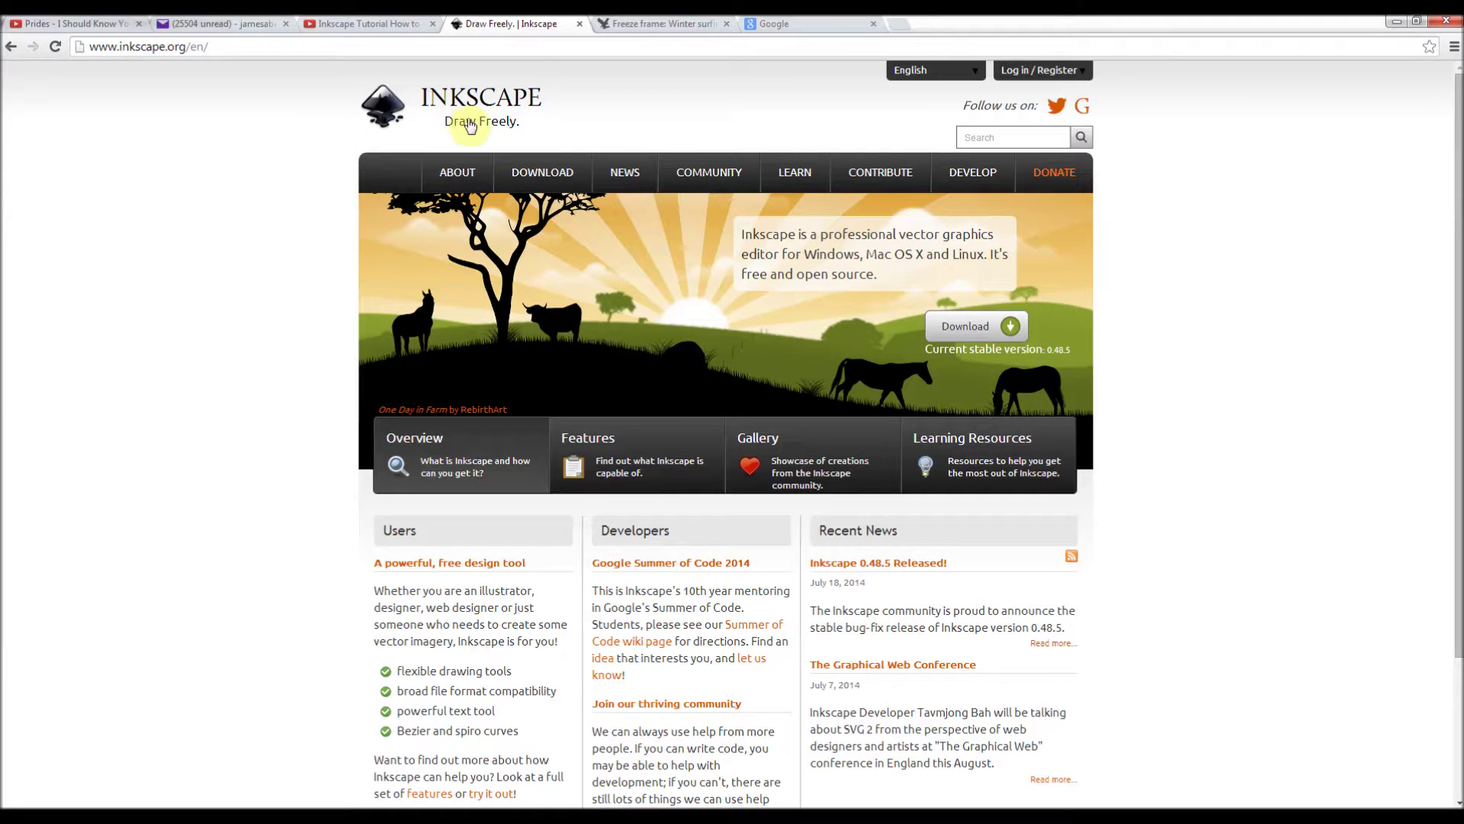
# Show the Inkscape Trace Bitmap tutorial video on YouTube, paused at 5:46 of 28:36.
pyautogui.moveTo(427, 169)
pyautogui.click(346, 29)
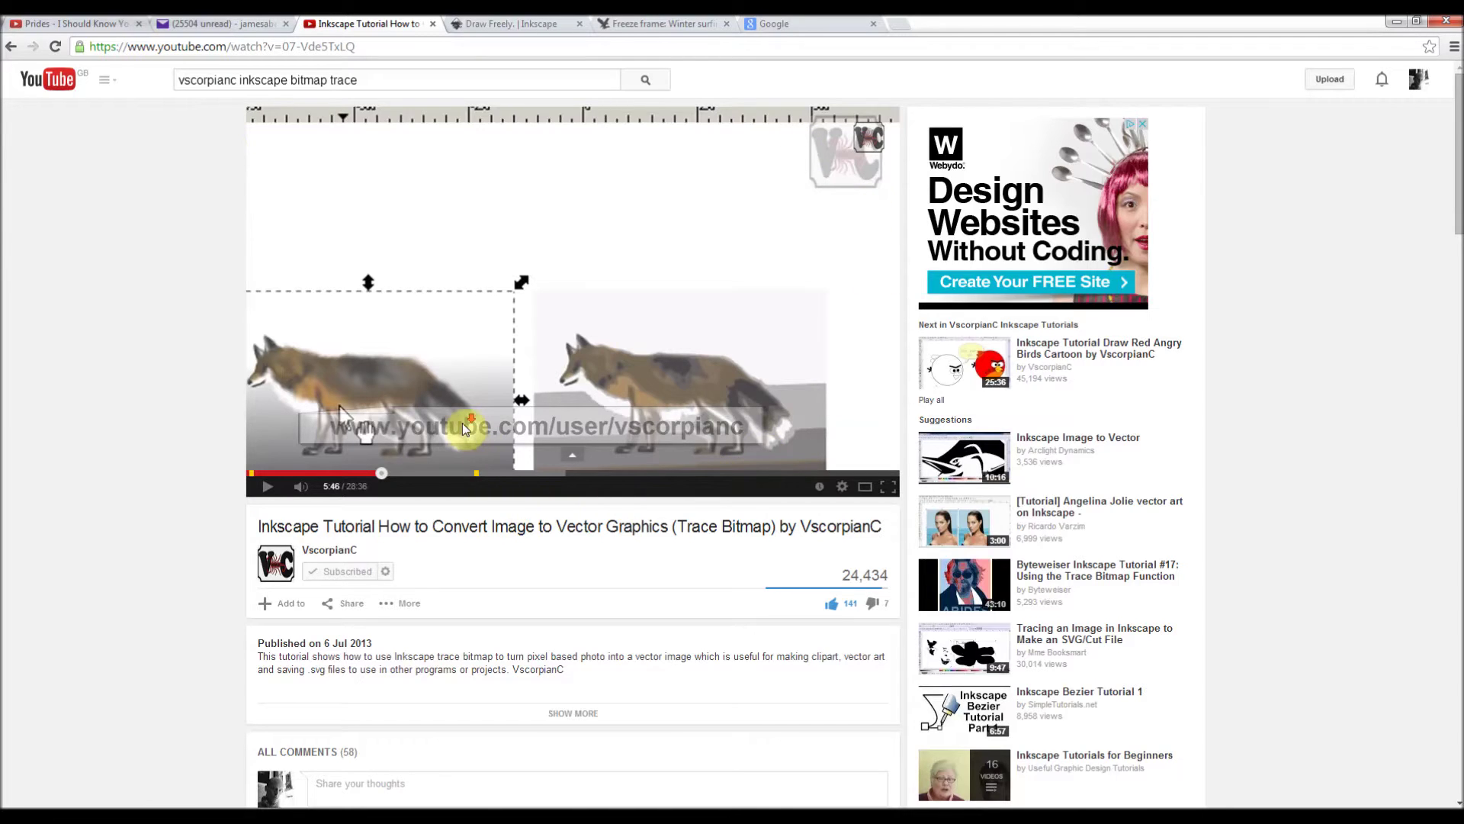
pyautogui.scroll(-2, 327, 693)
pyautogui.scroll(2, 324, 604)
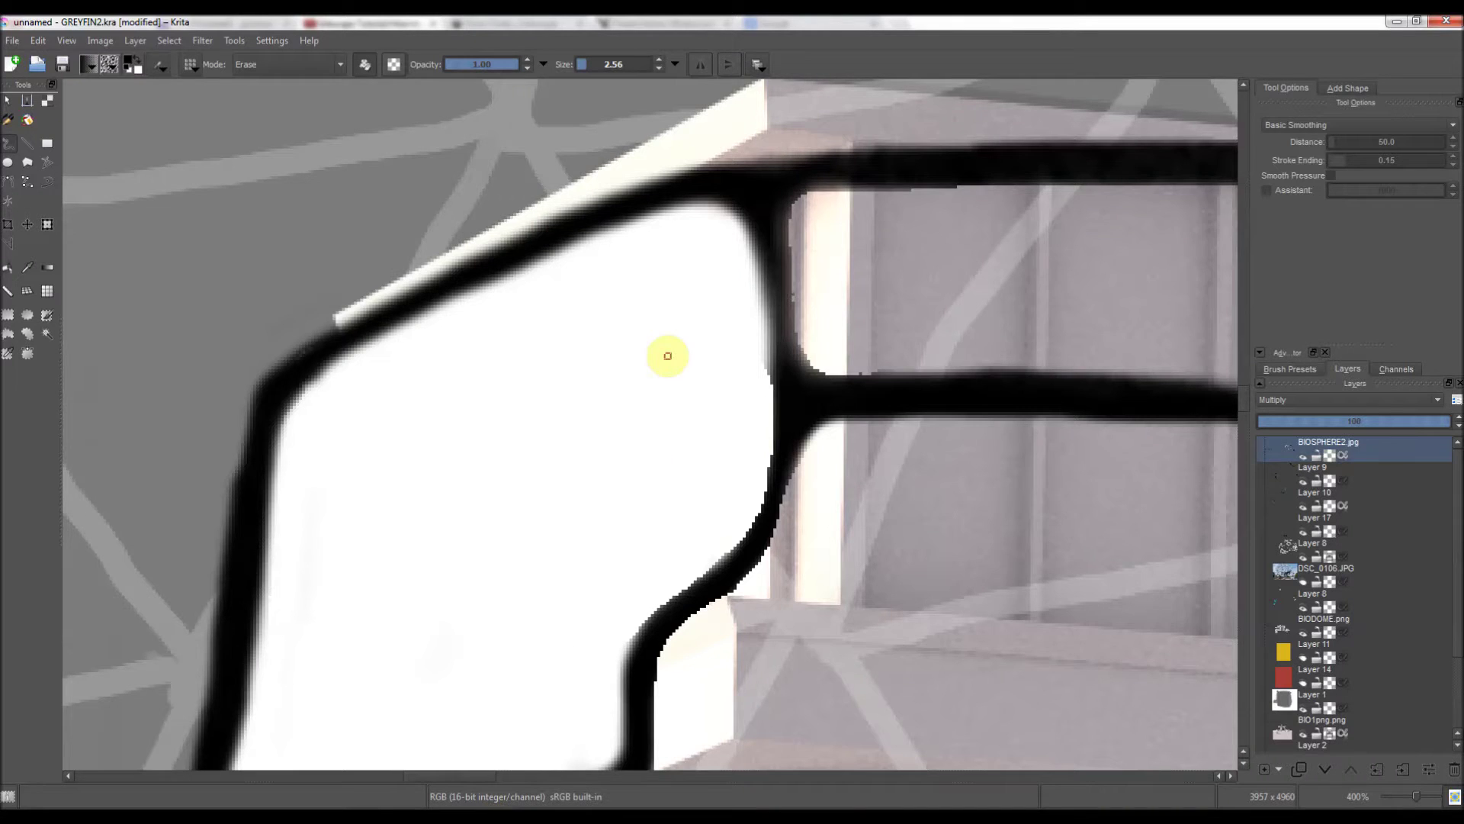
pyautogui.scroll(-3, 665, 373)
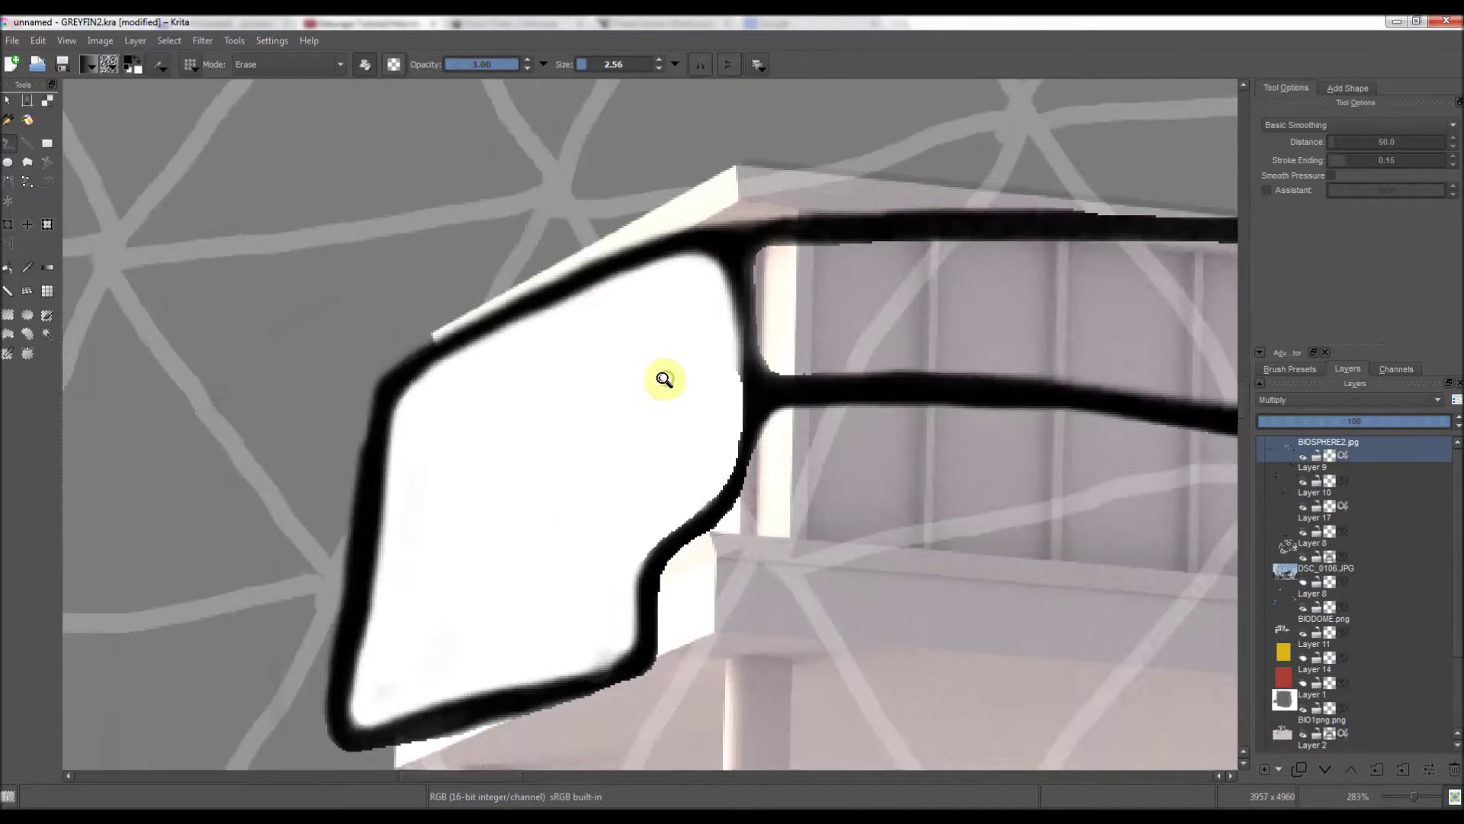
pyautogui.scroll(3, 671, 369)
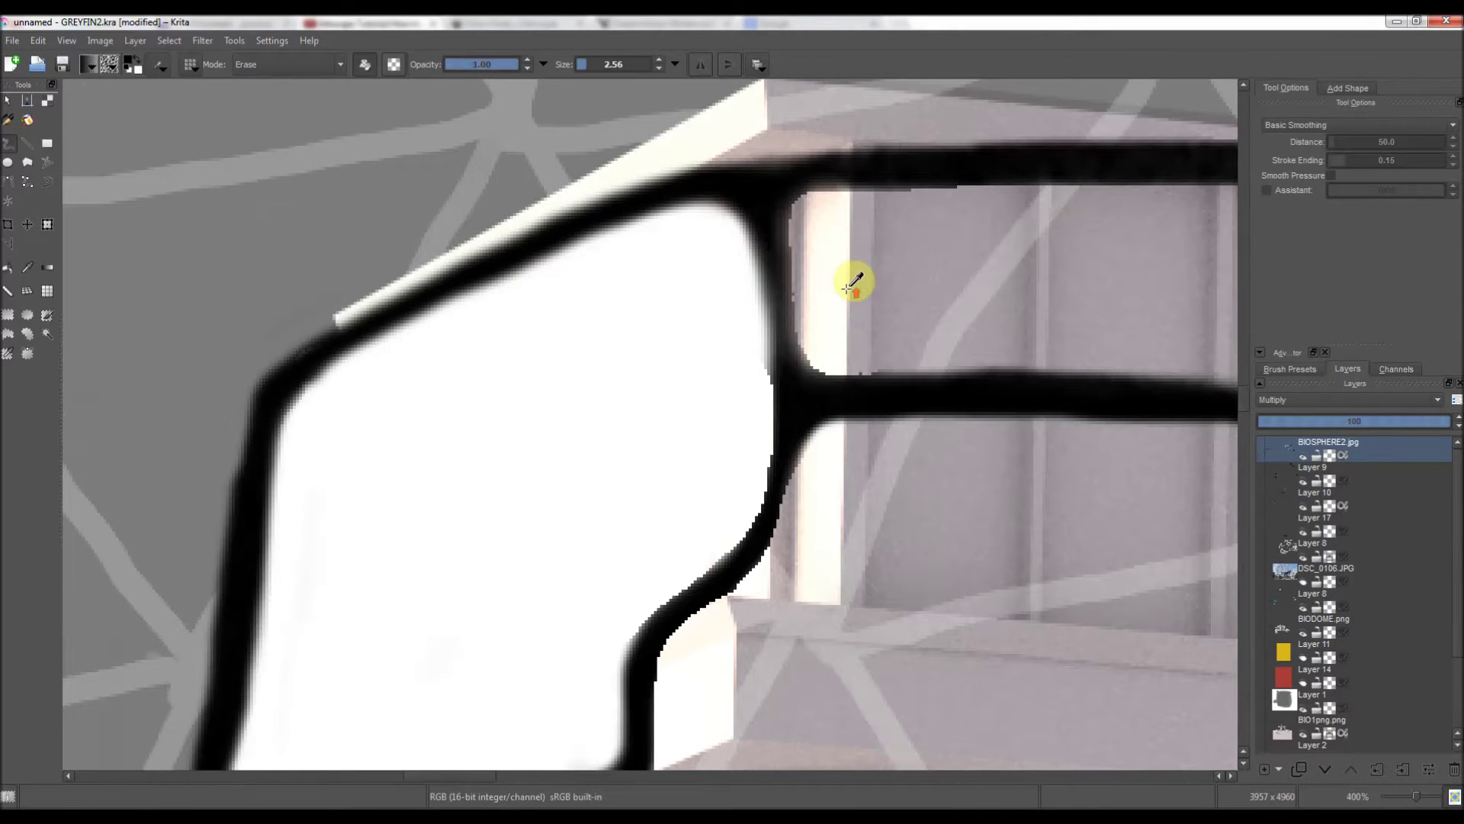
pyautogui.scroll(1, 849, 285)
pyautogui.scroll(-2, 739, 294)
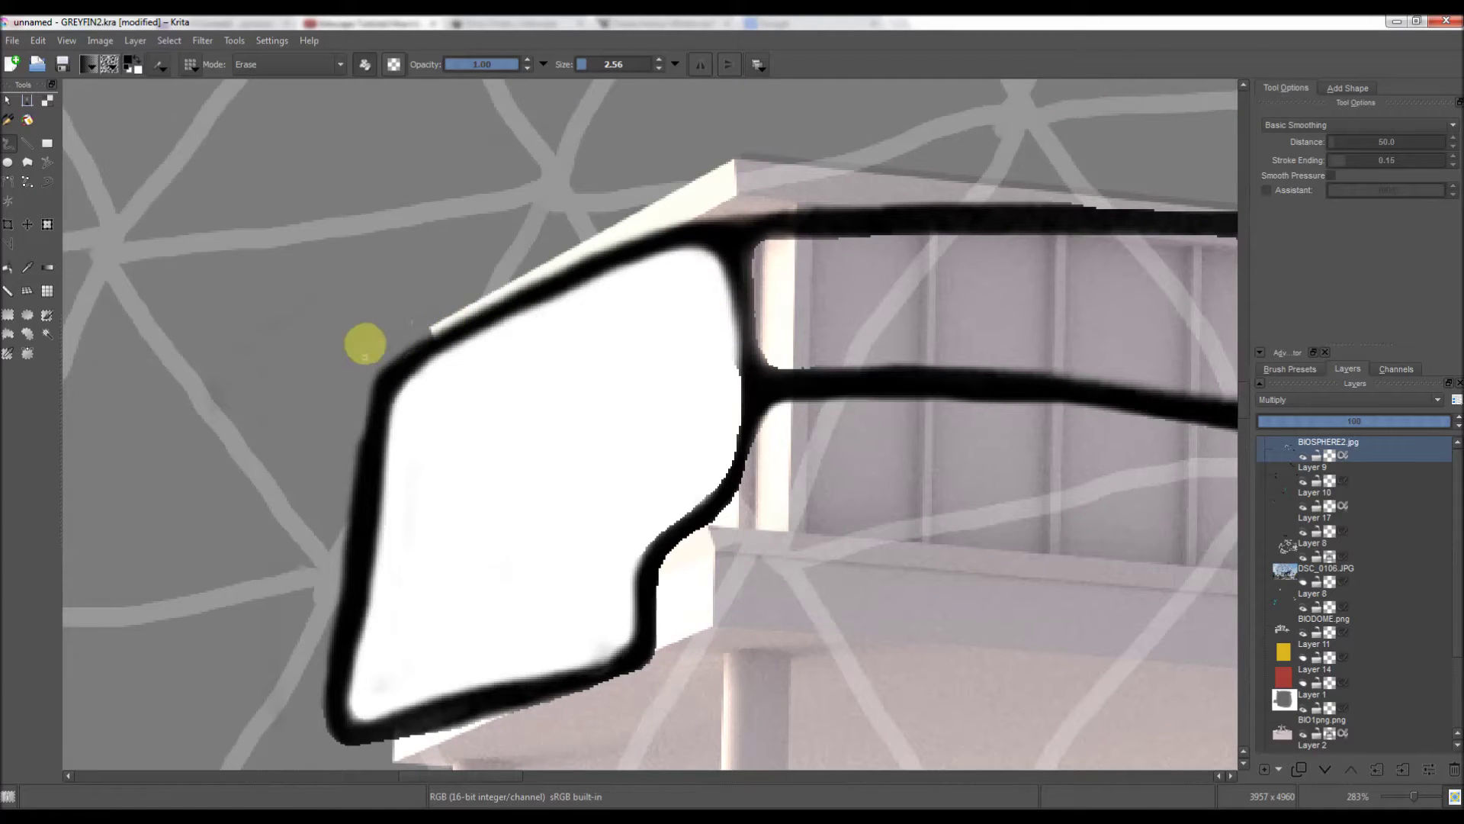
pyautogui.scroll(-2, 479, 478)
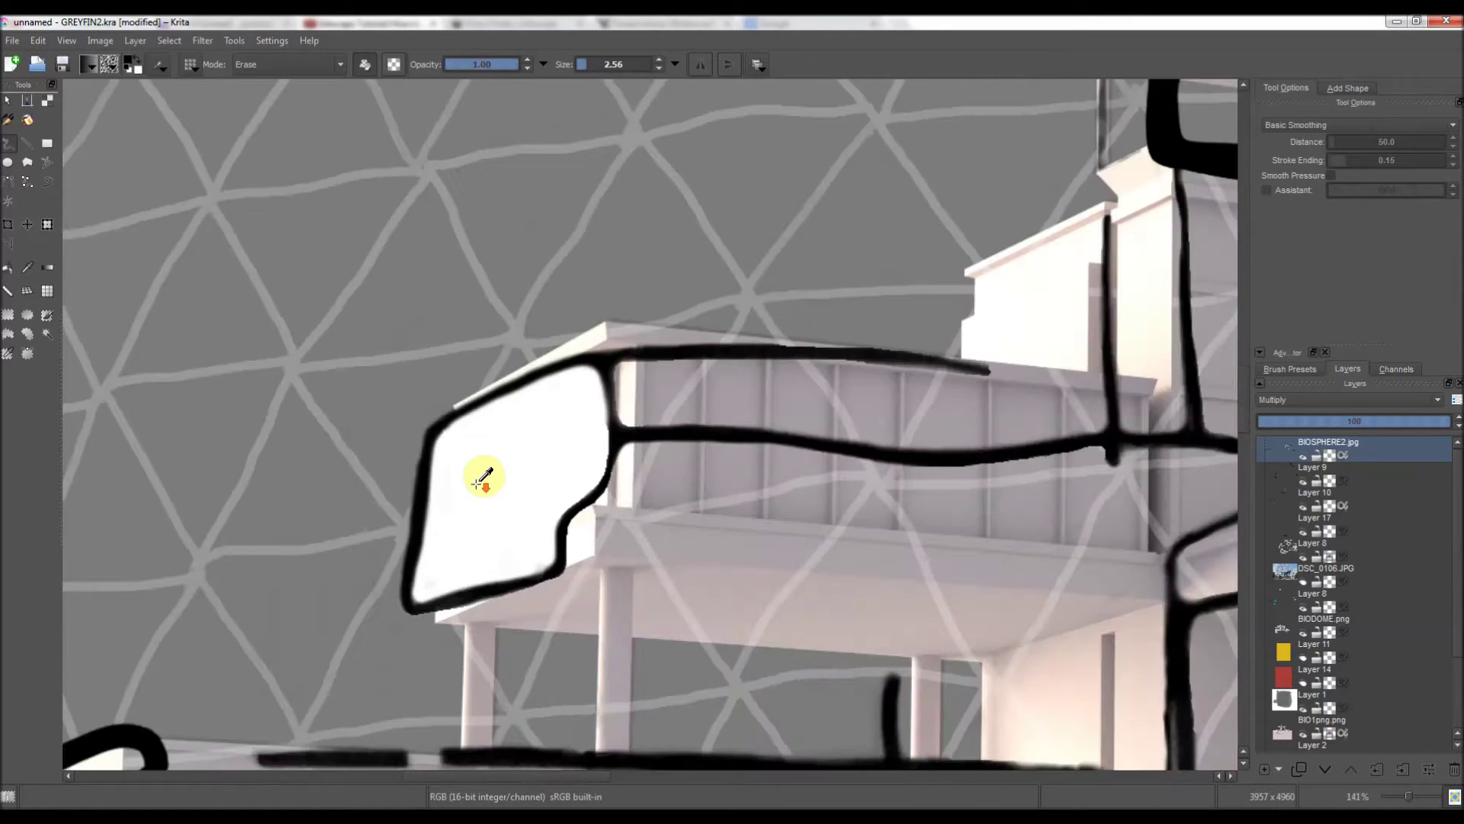
pyautogui.scroll(3, 797, 497)
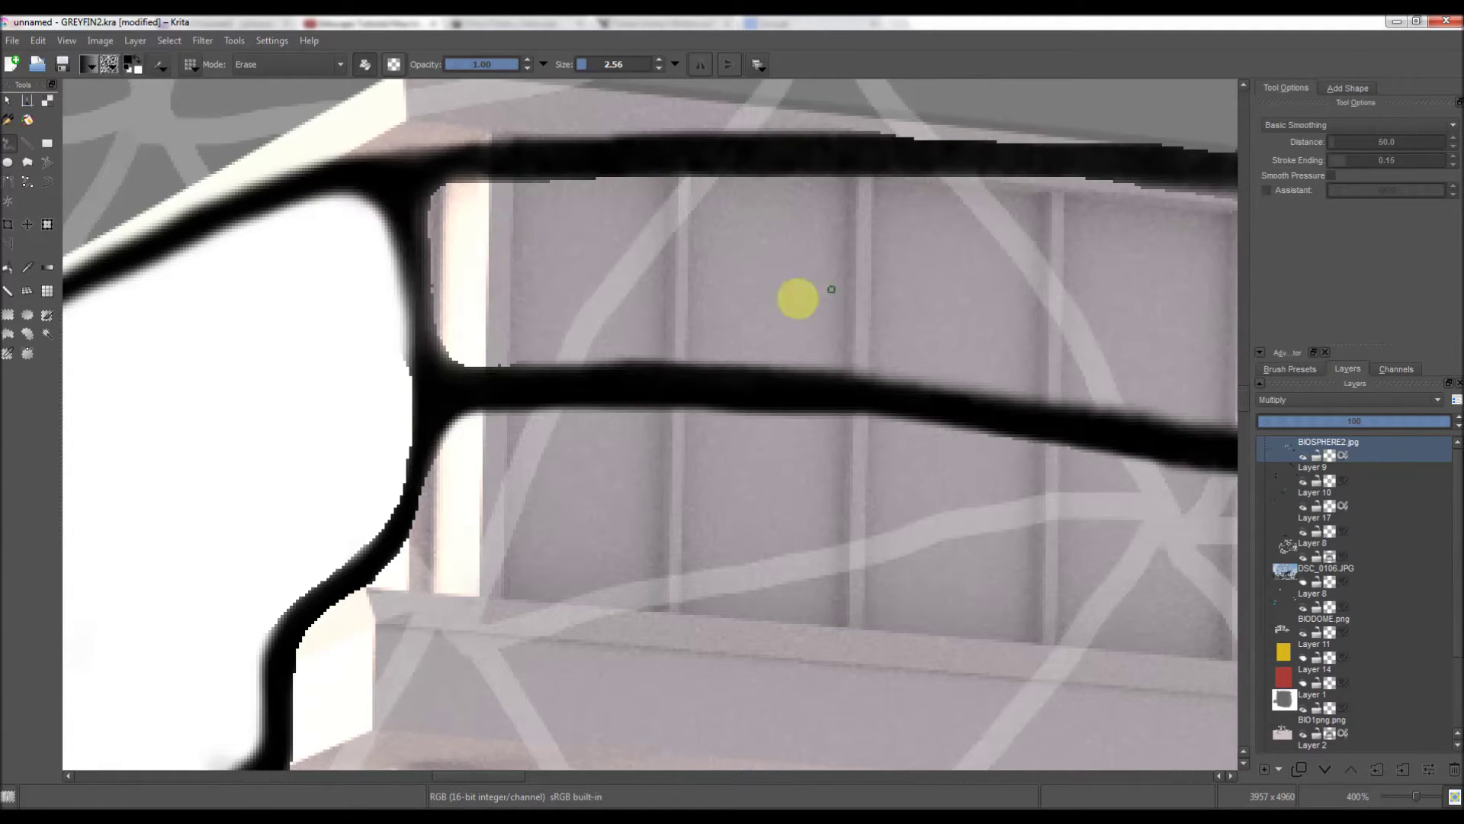
pyautogui.scroll(-1, 798, 298)
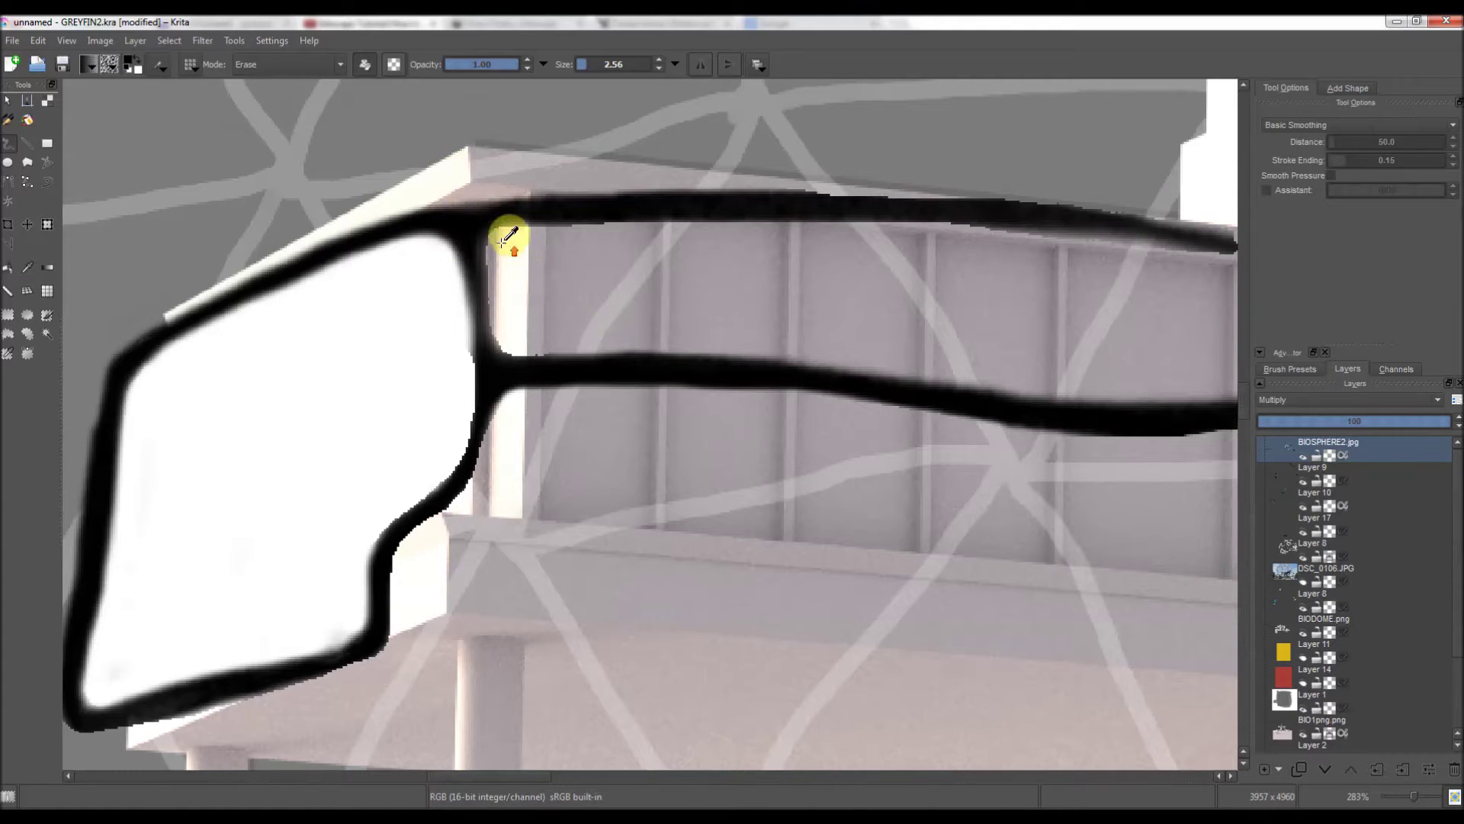
pyautogui.scroll(2, 504, 241)
pyautogui.scroll(-1, 541, 244)
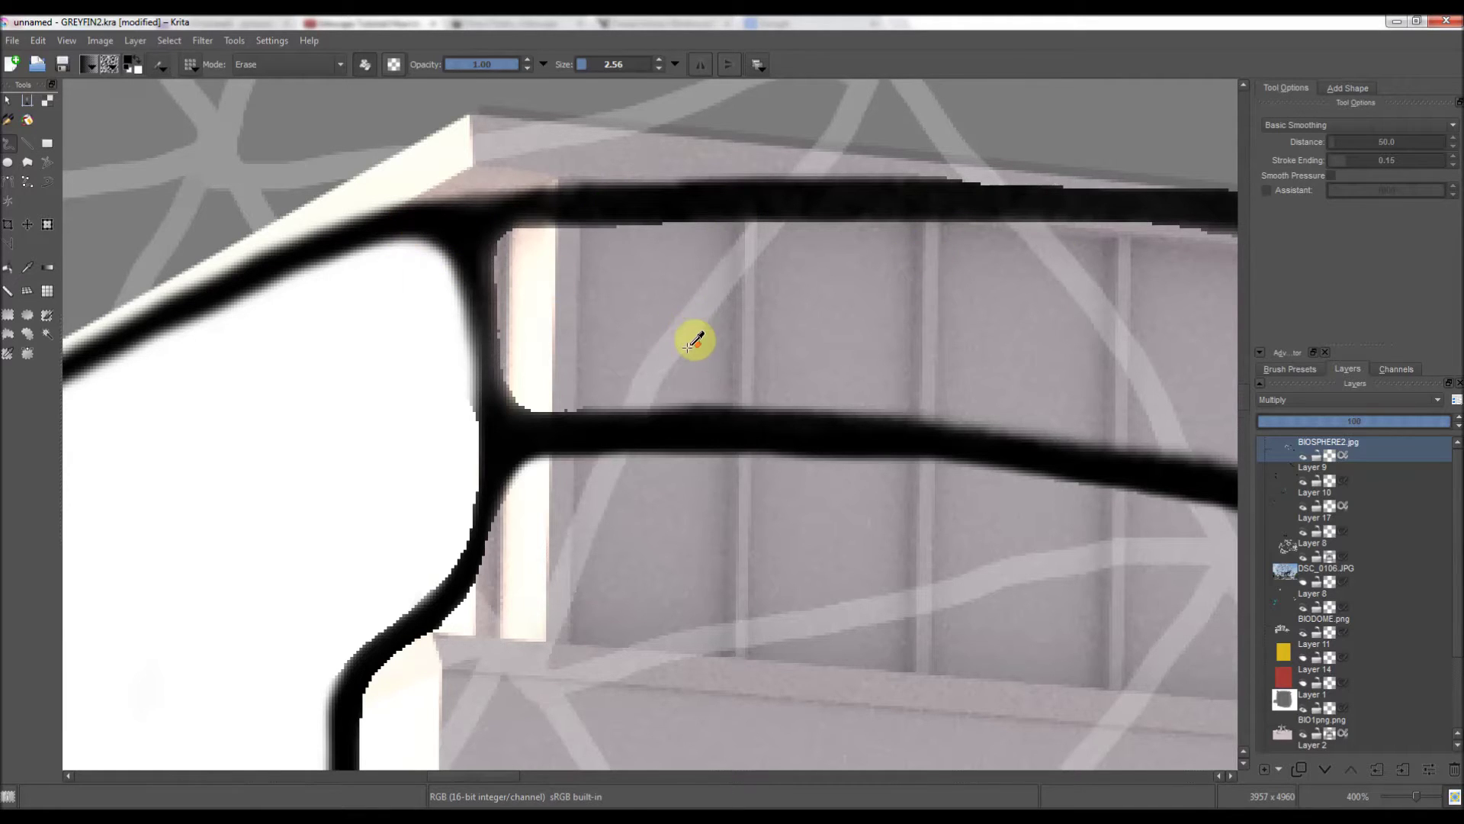
pyautogui.scroll(-1, 694, 337)
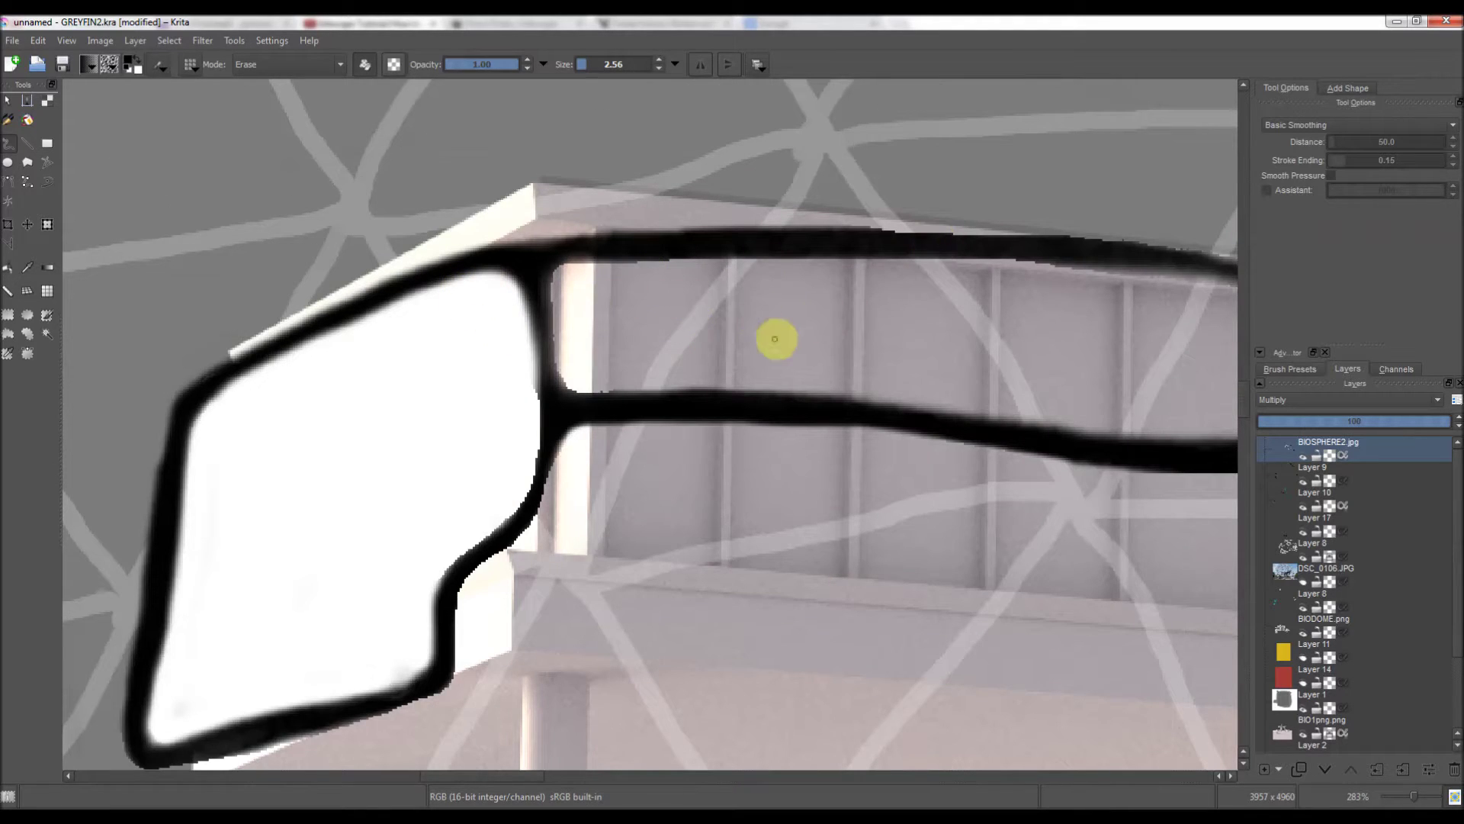
pyautogui.scroll(1, 732, 317)
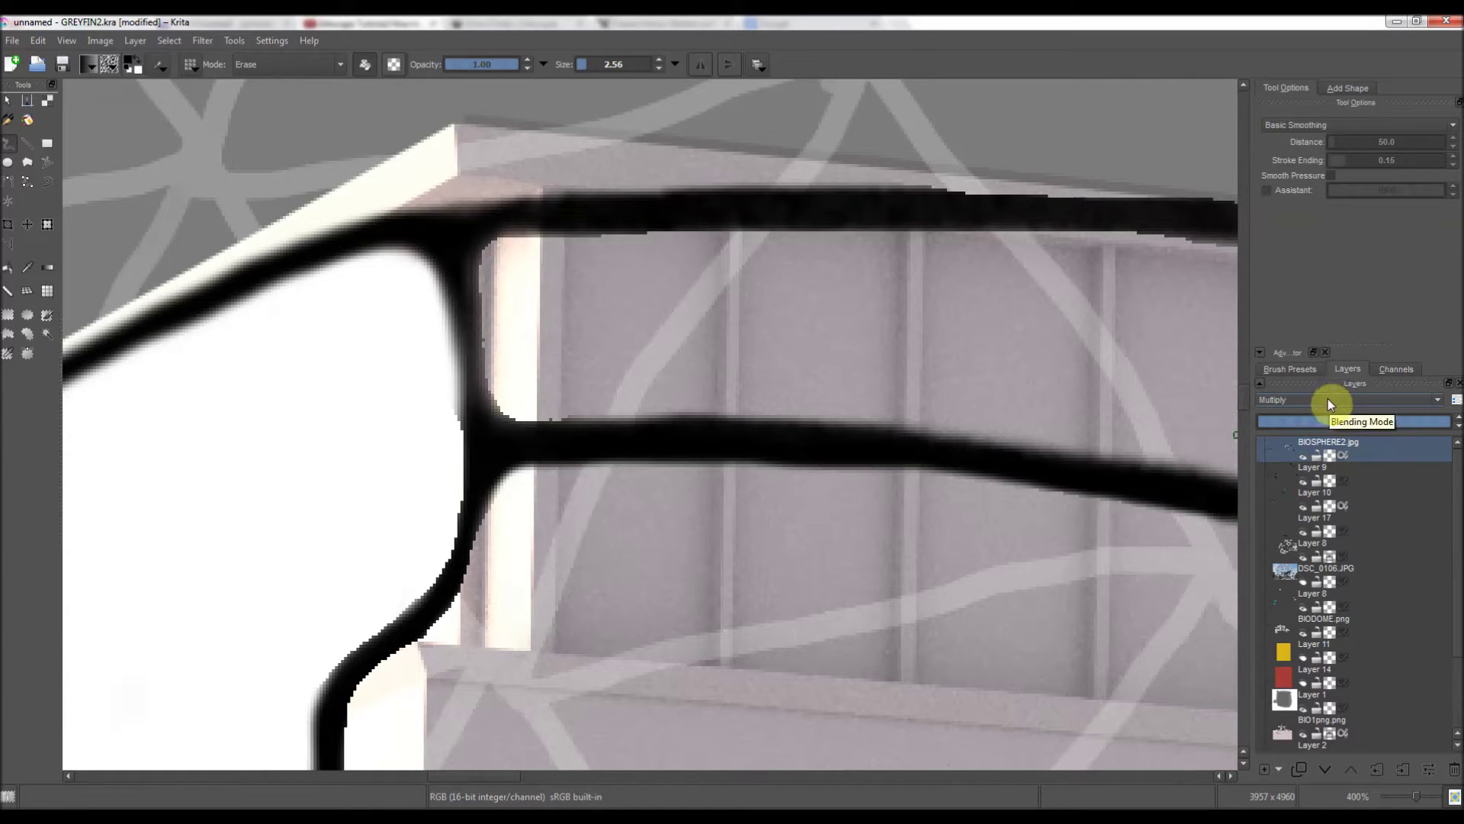
pyautogui.scroll(-1, 732, 336)
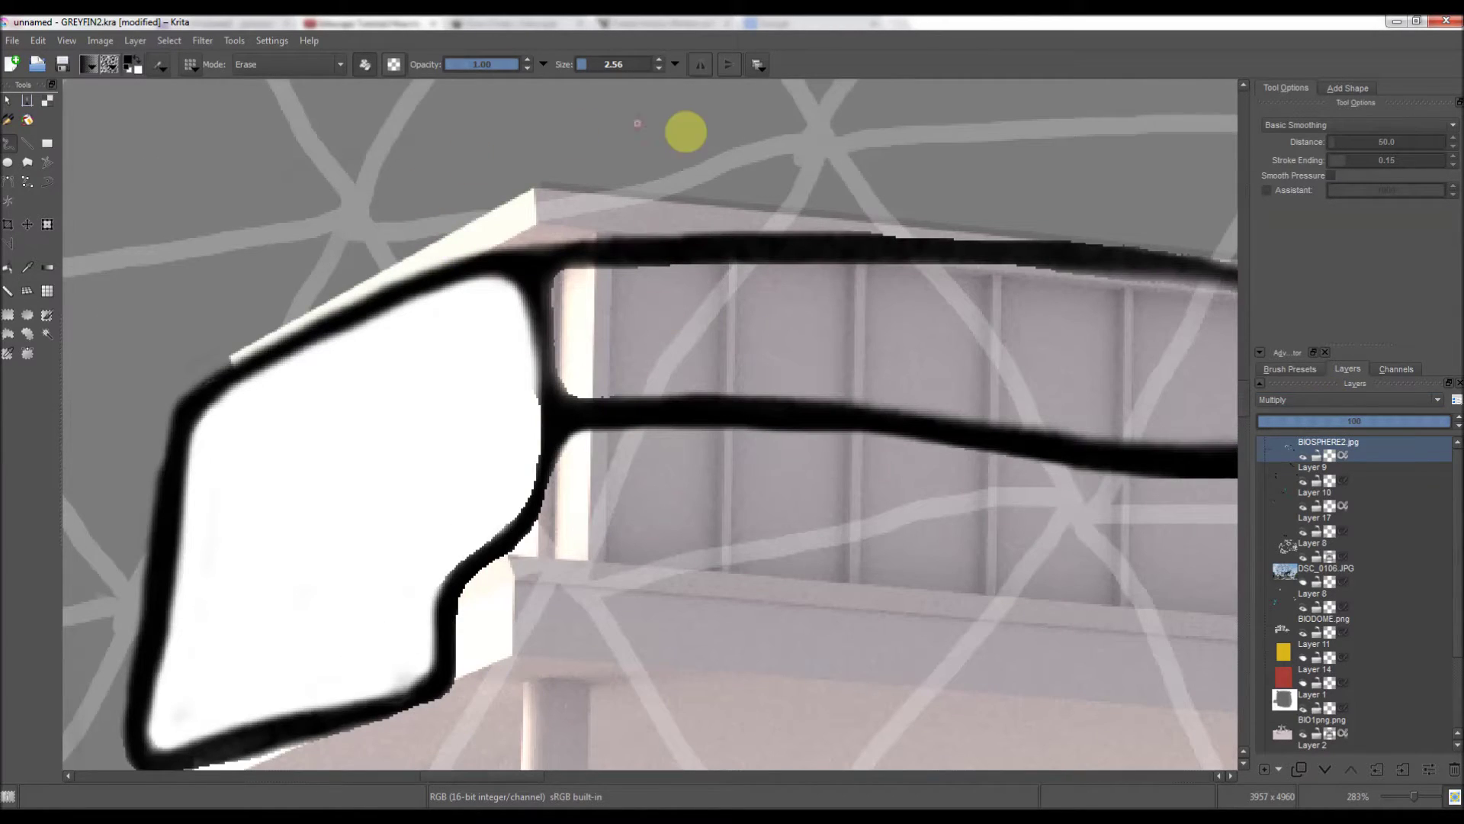
pyautogui.scroll(2, 611, 320)
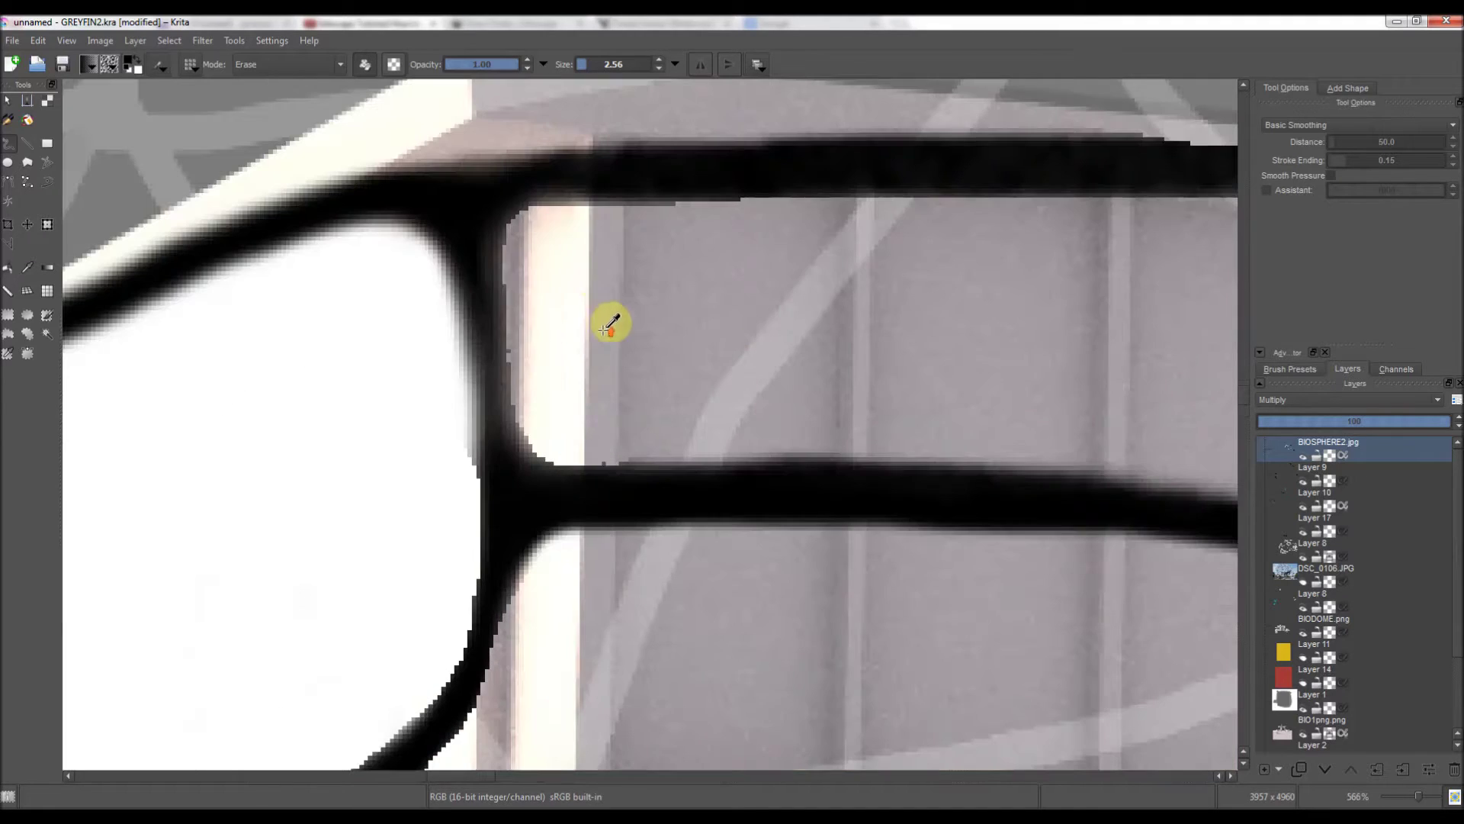
pyautogui.scroll(-2, 664, 318)
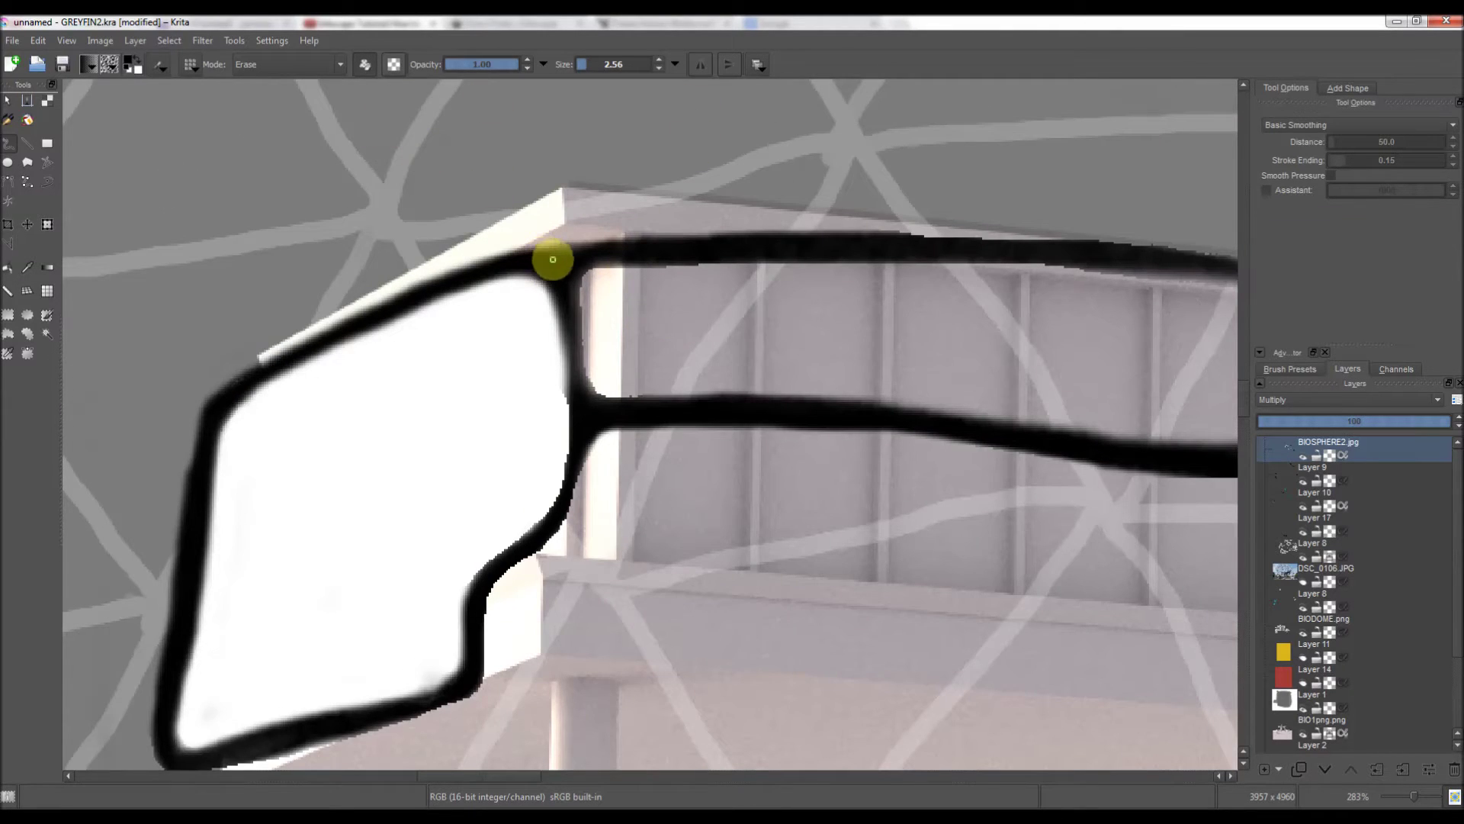
pyautogui.scroll(-1, 553, 259)
pyautogui.scroll(3, 575, 257)
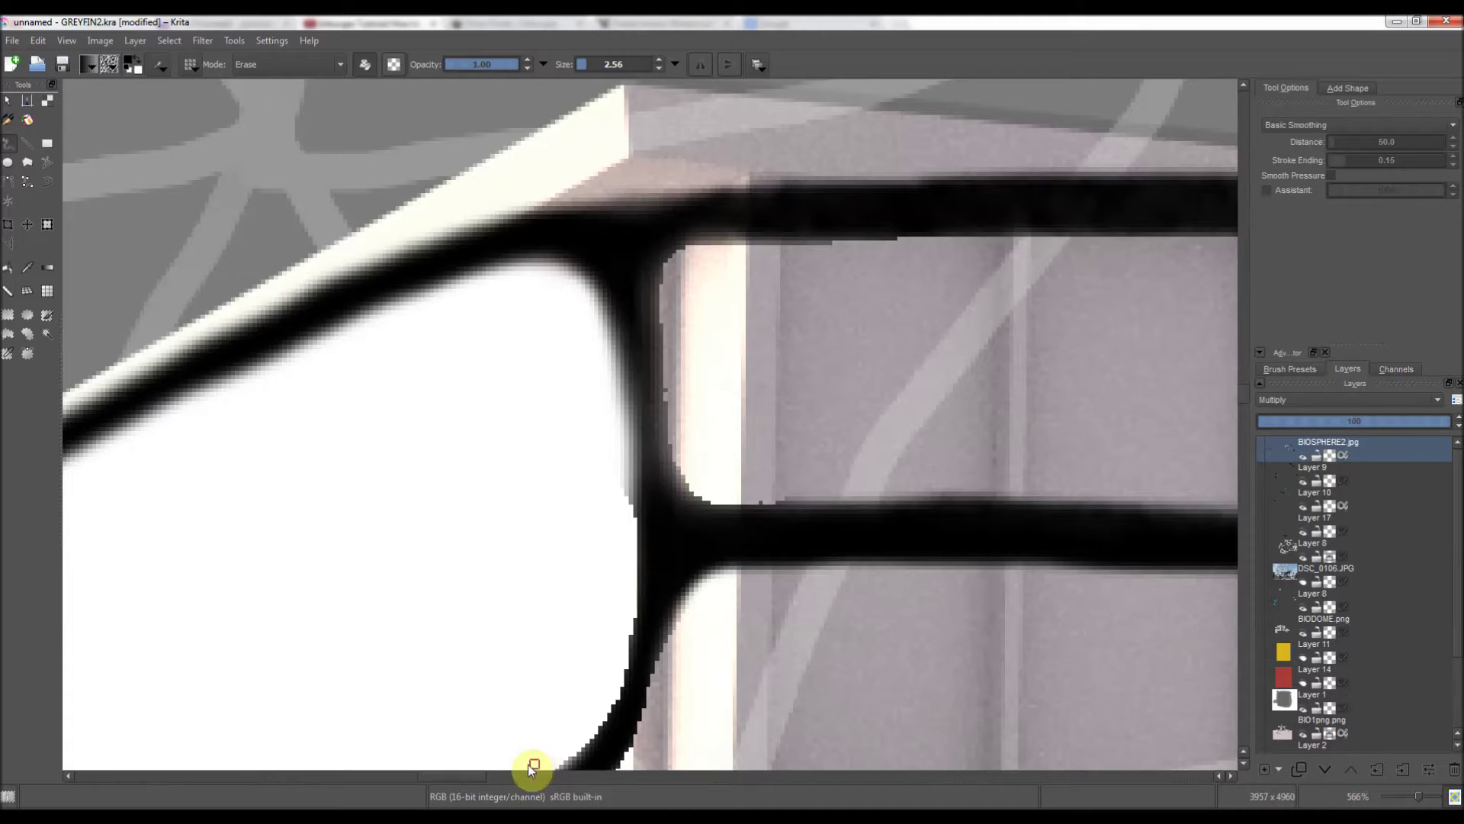
pyautogui.scroll(-2, 337, 766)
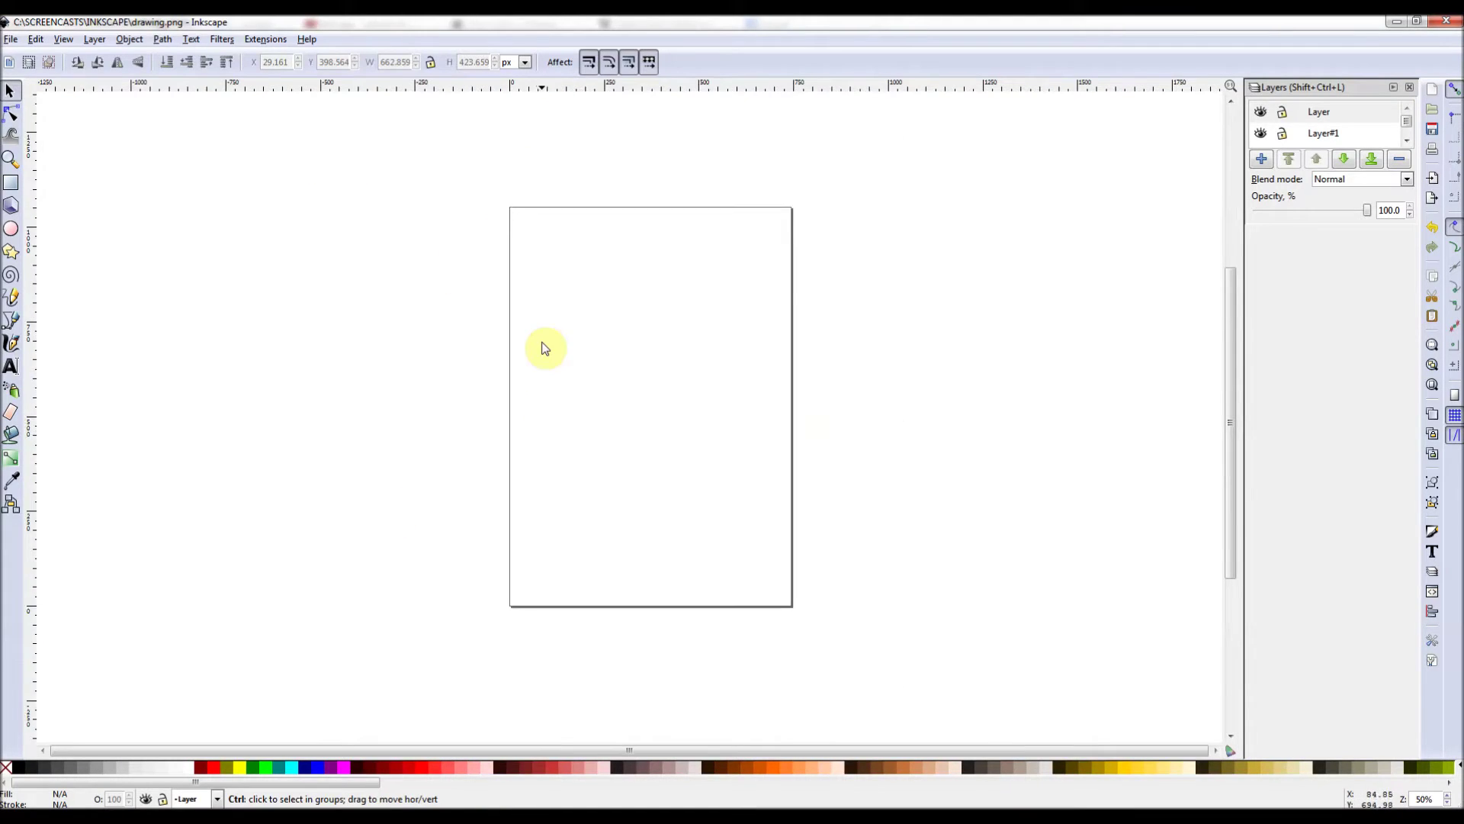
pyautogui.scroll(1, 544, 348)
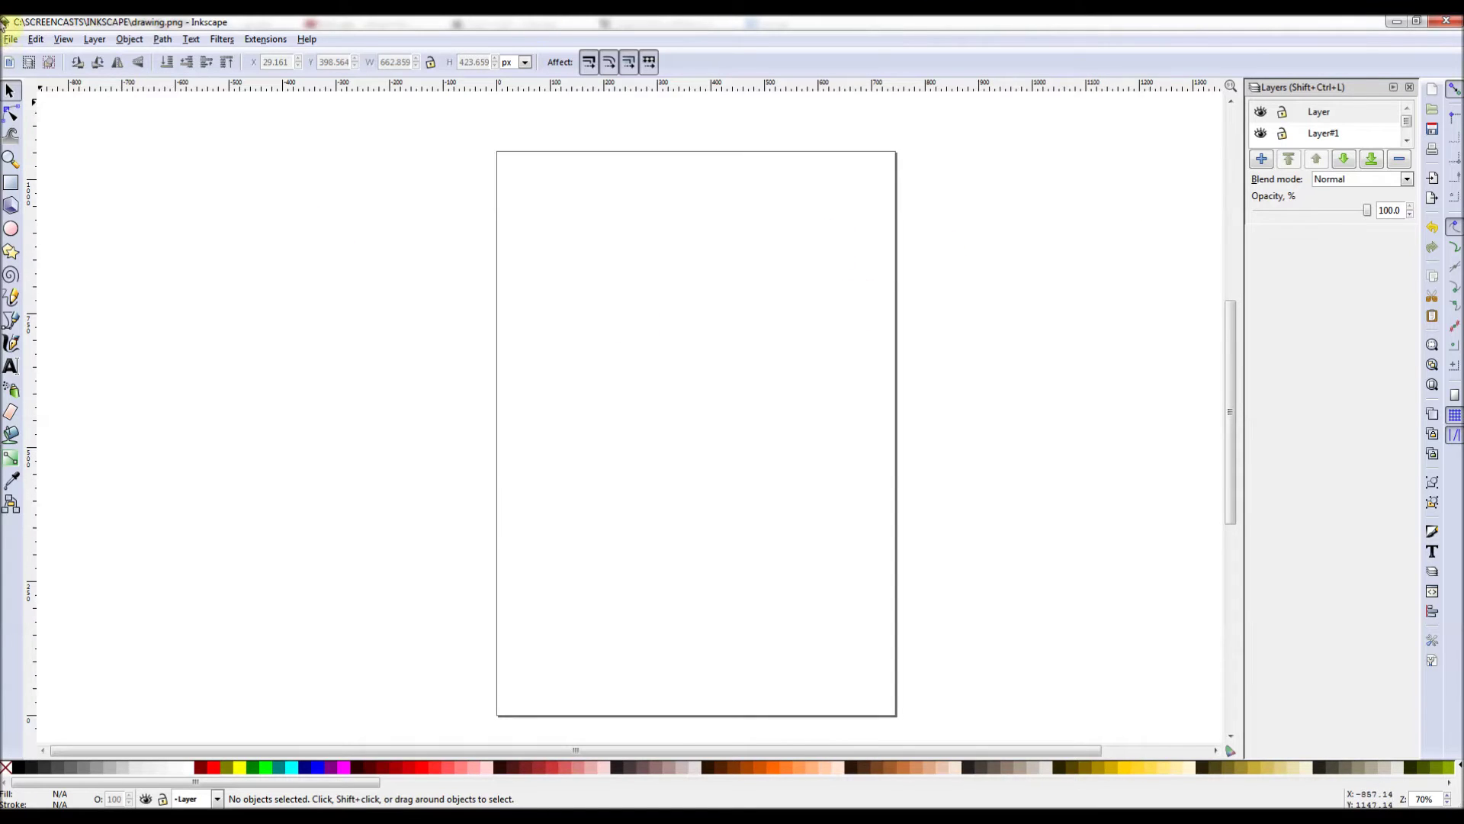
# Import the DSC_0287 sketch photo into Inkscape as an embedded image.
pyautogui.click(10, 39)
pyautogui.moveTo(38, 61)
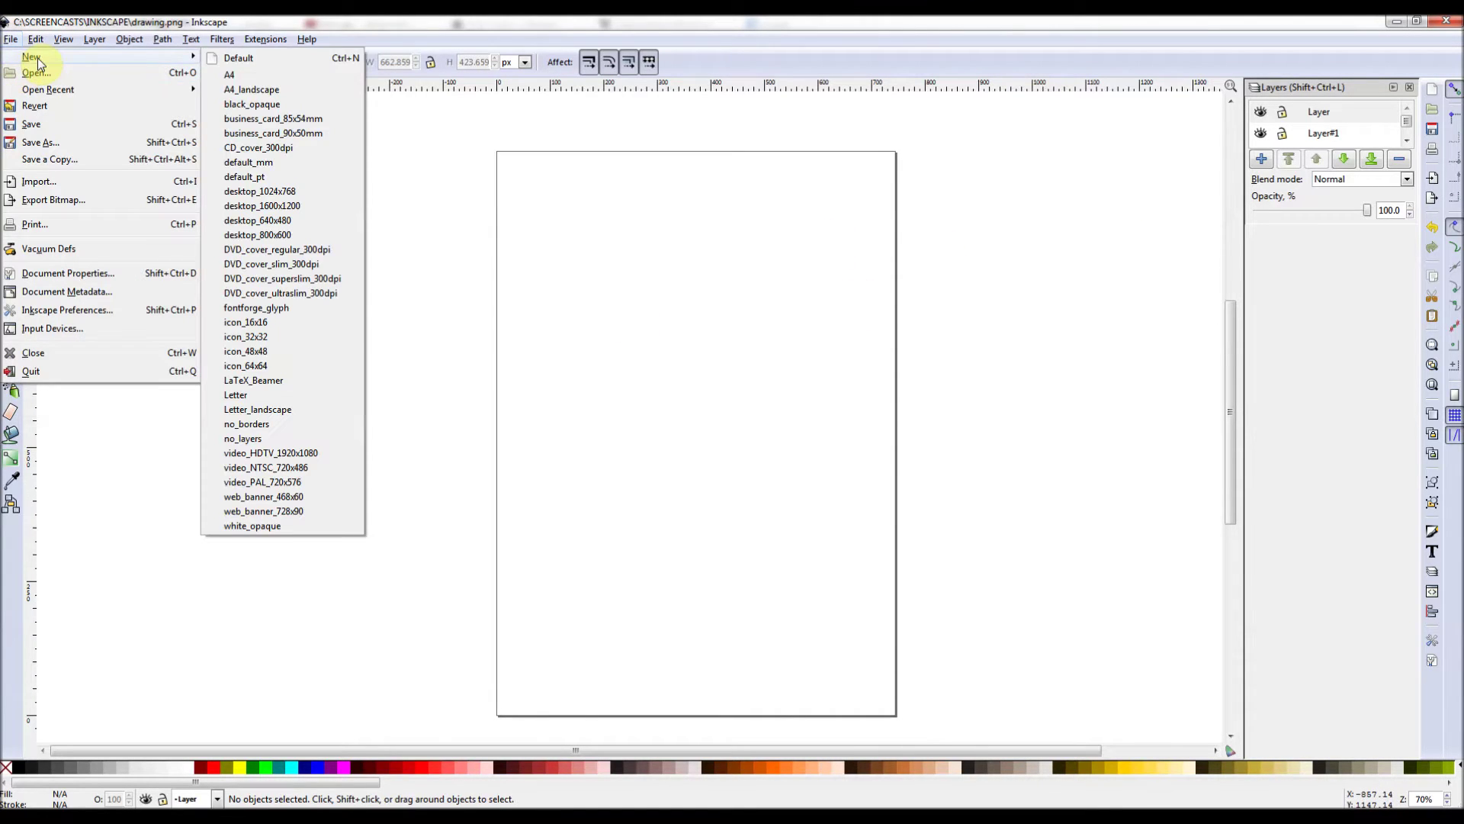
pyautogui.click(588, 29)
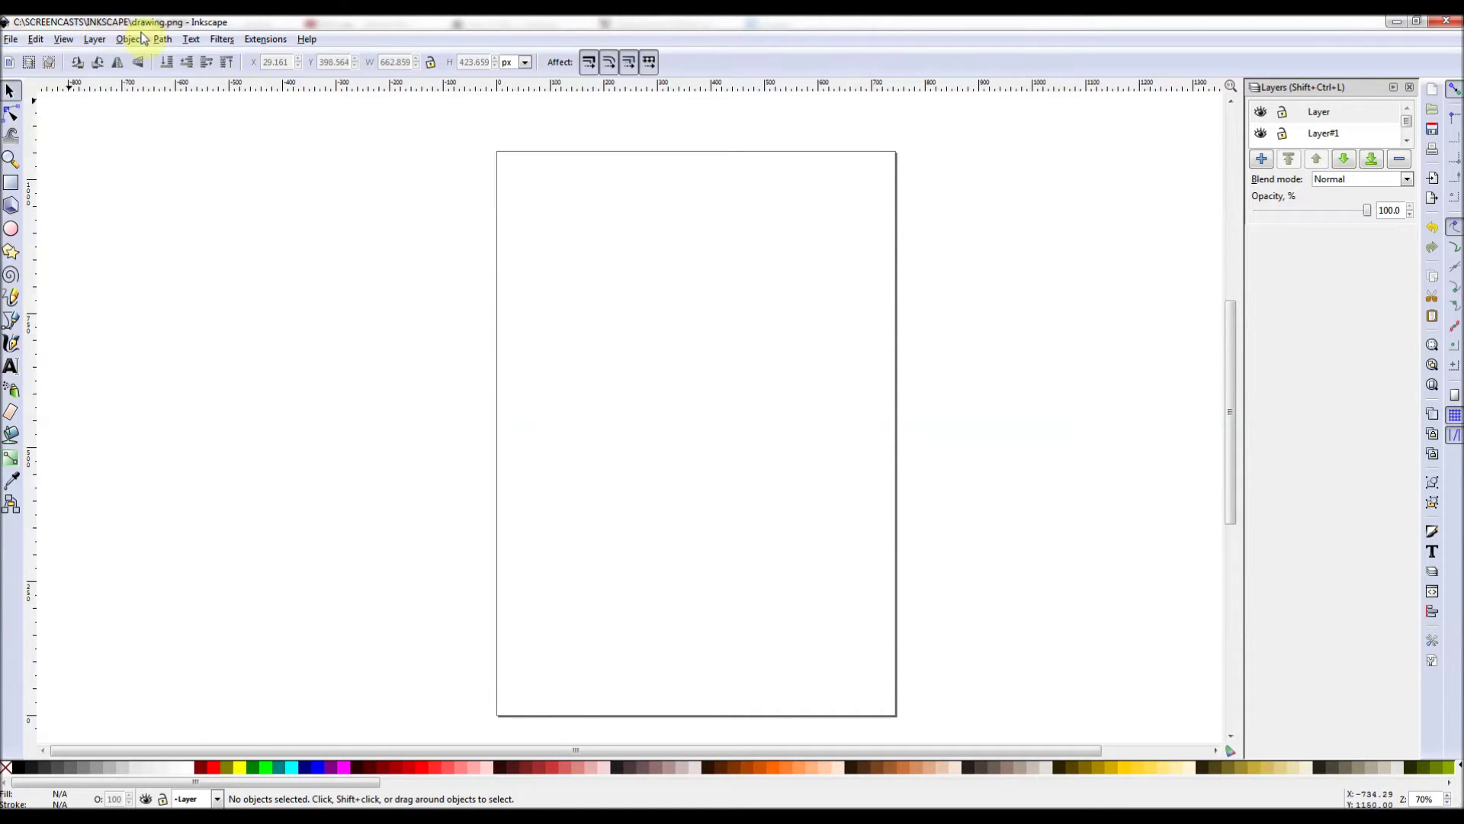
pyautogui.click(163, 42)
pyautogui.moveTo(100, 42)
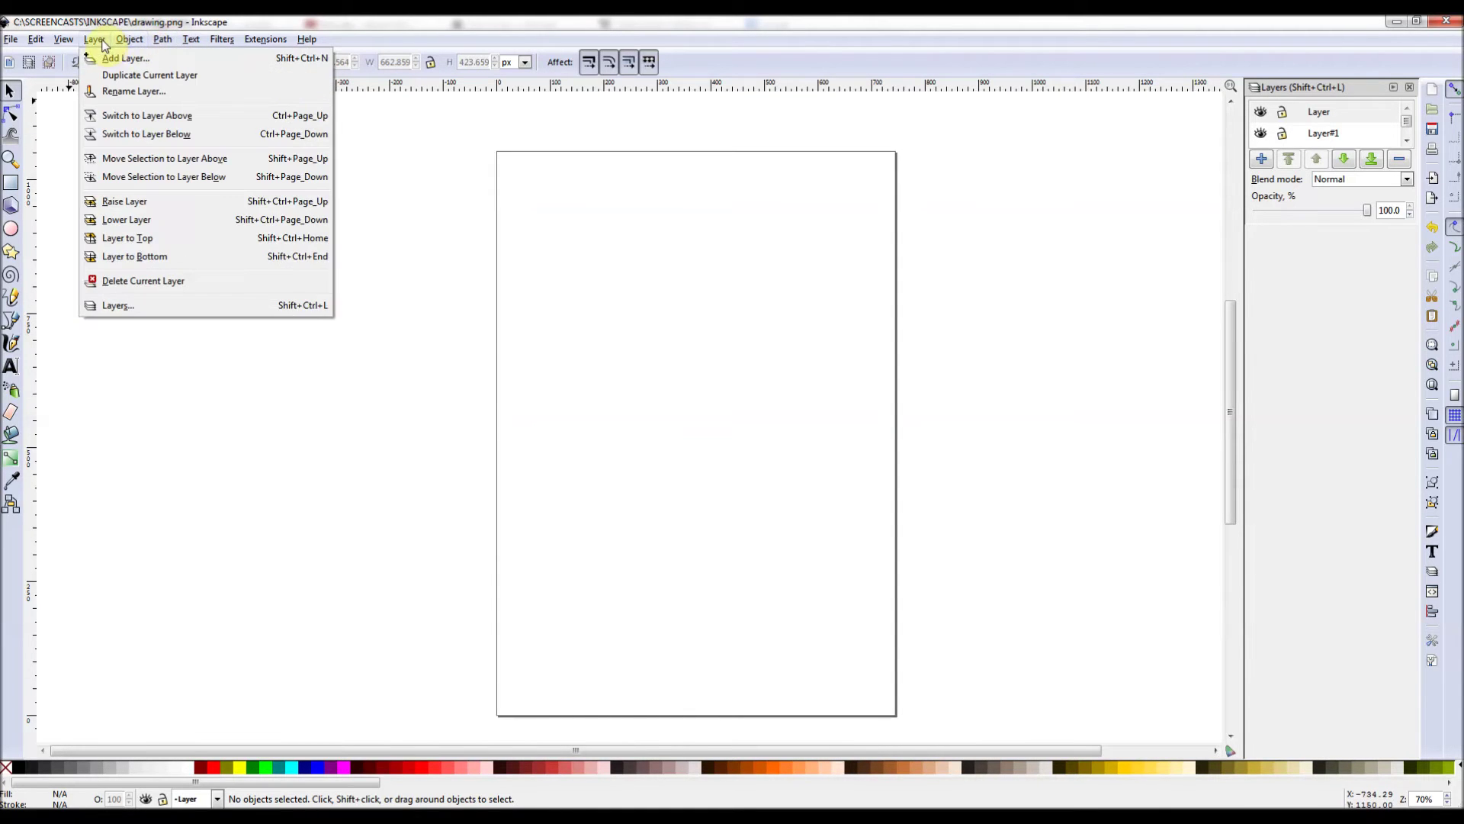
pyautogui.moveTo(14, 40)
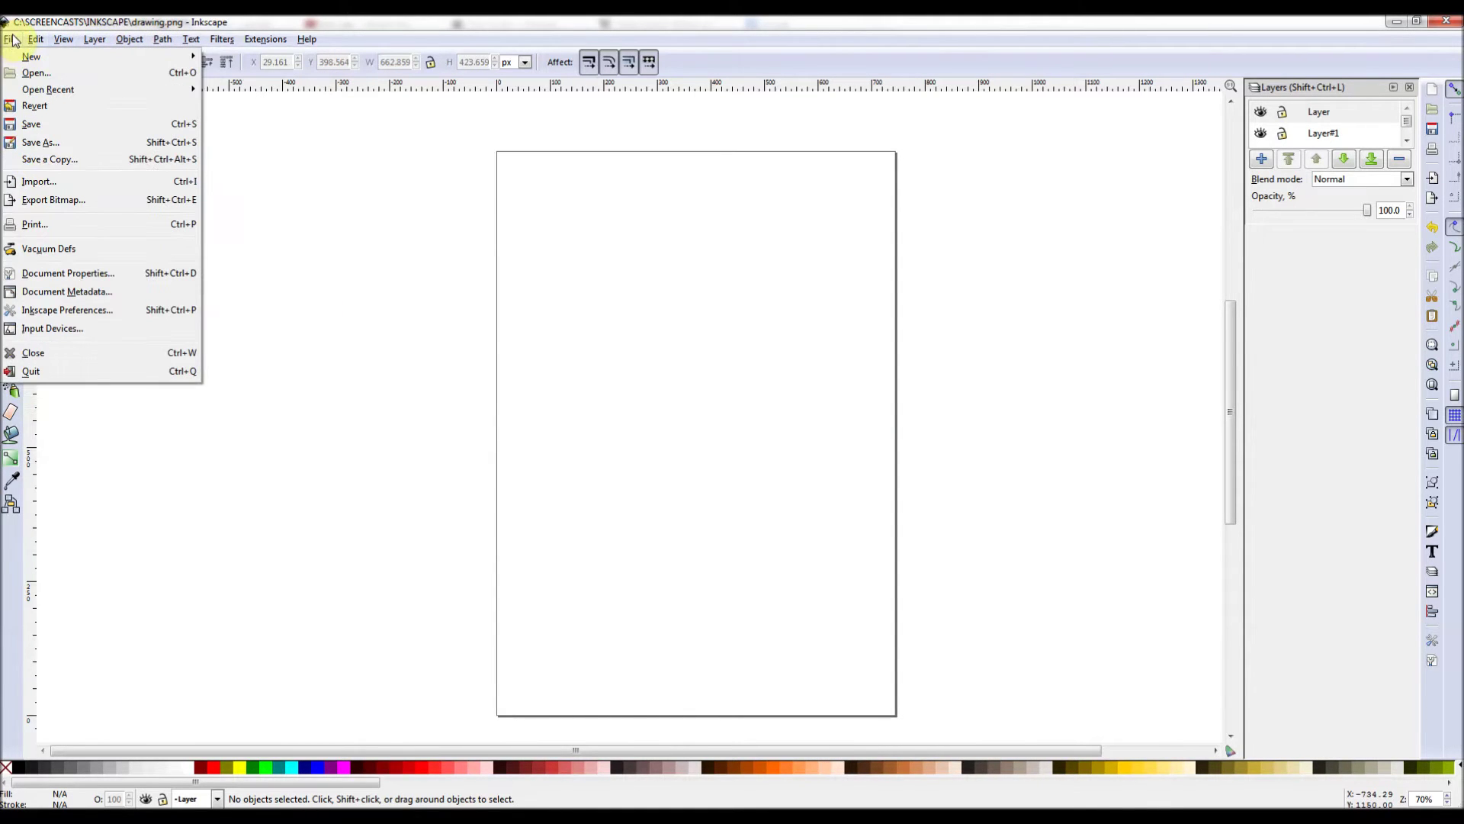
pyautogui.click(36, 178)
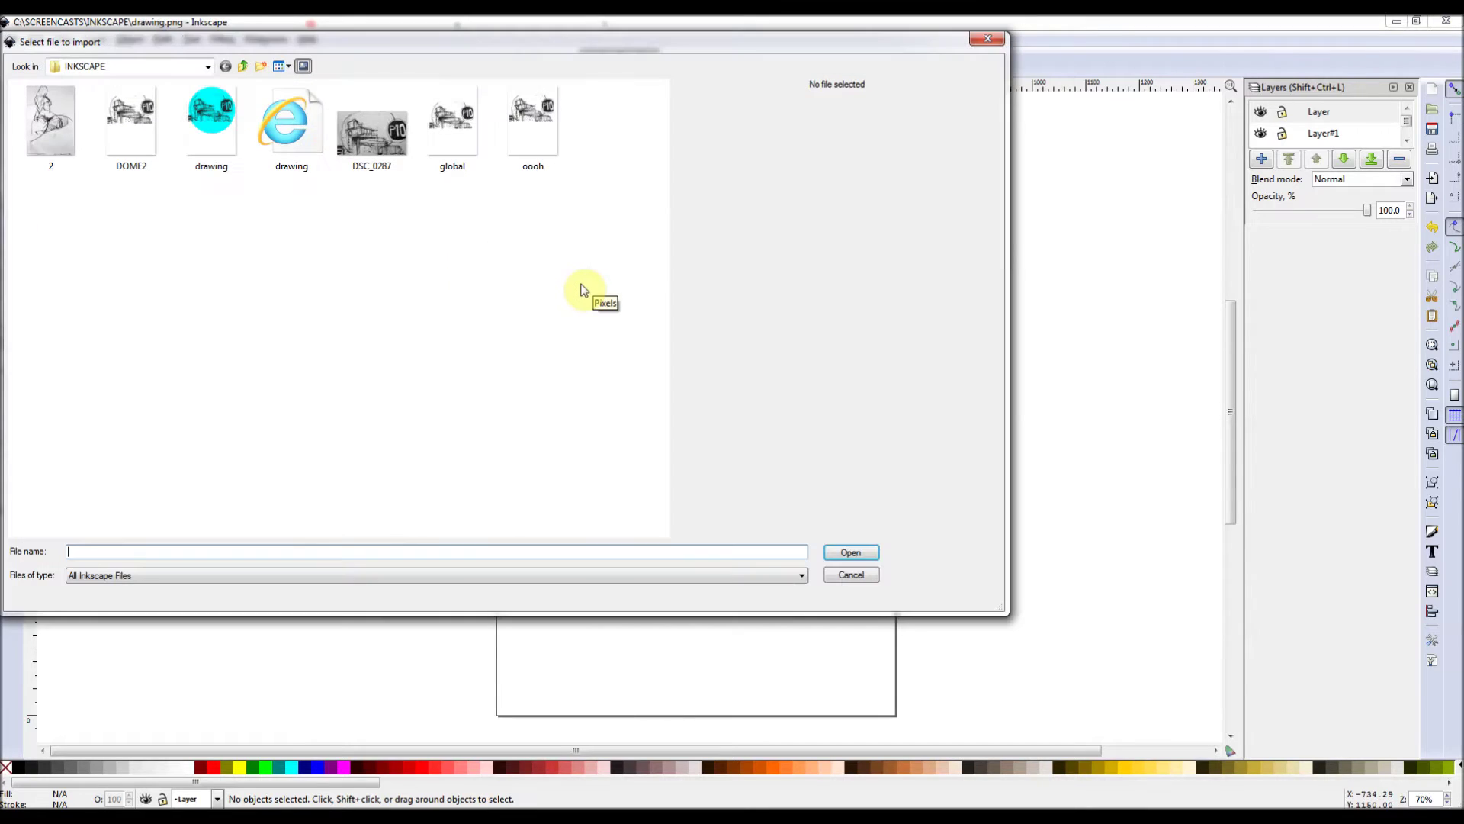
pyautogui.doubleClick(370, 149)
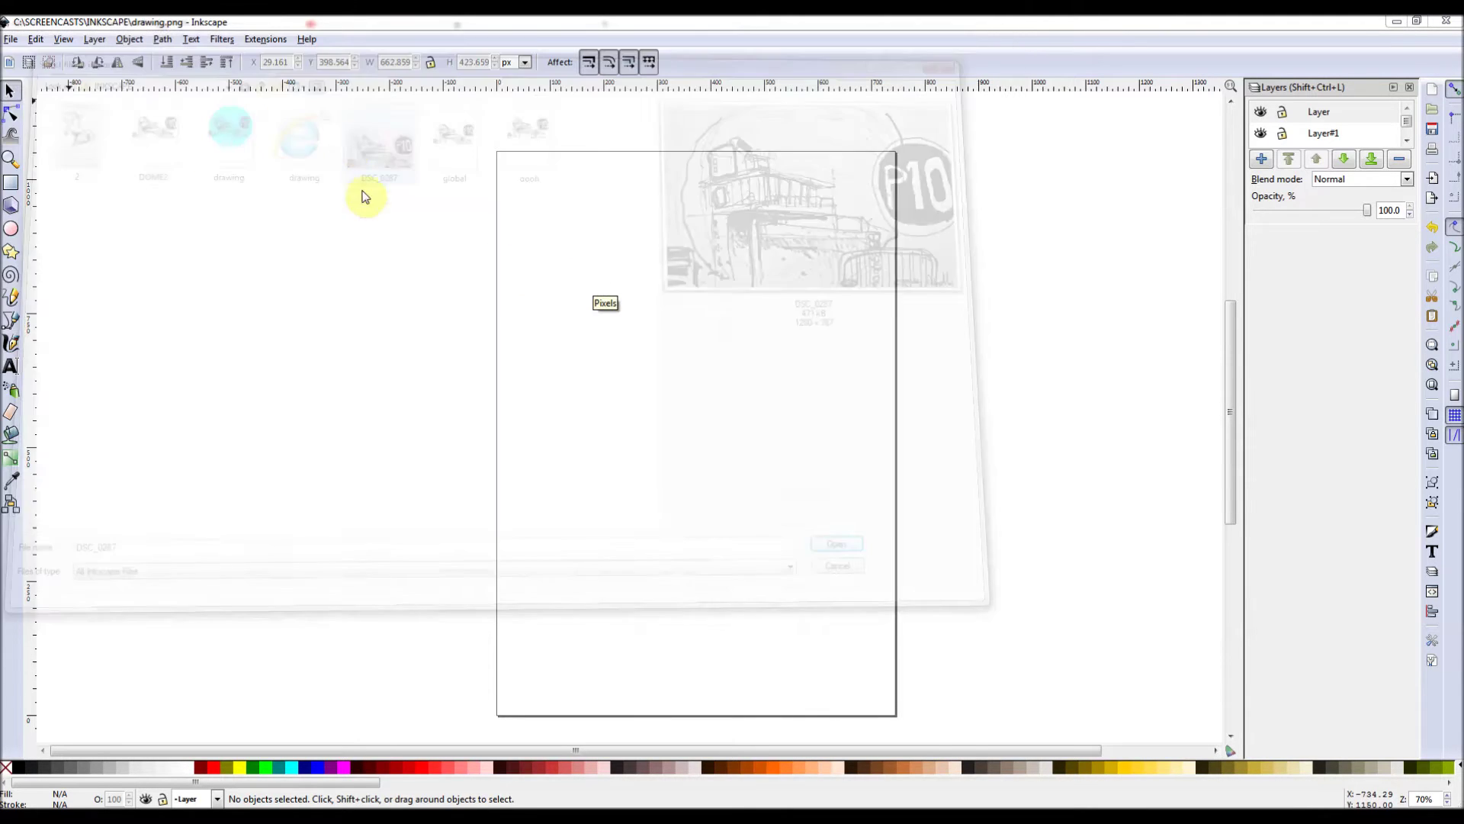
pyautogui.click(808, 490)
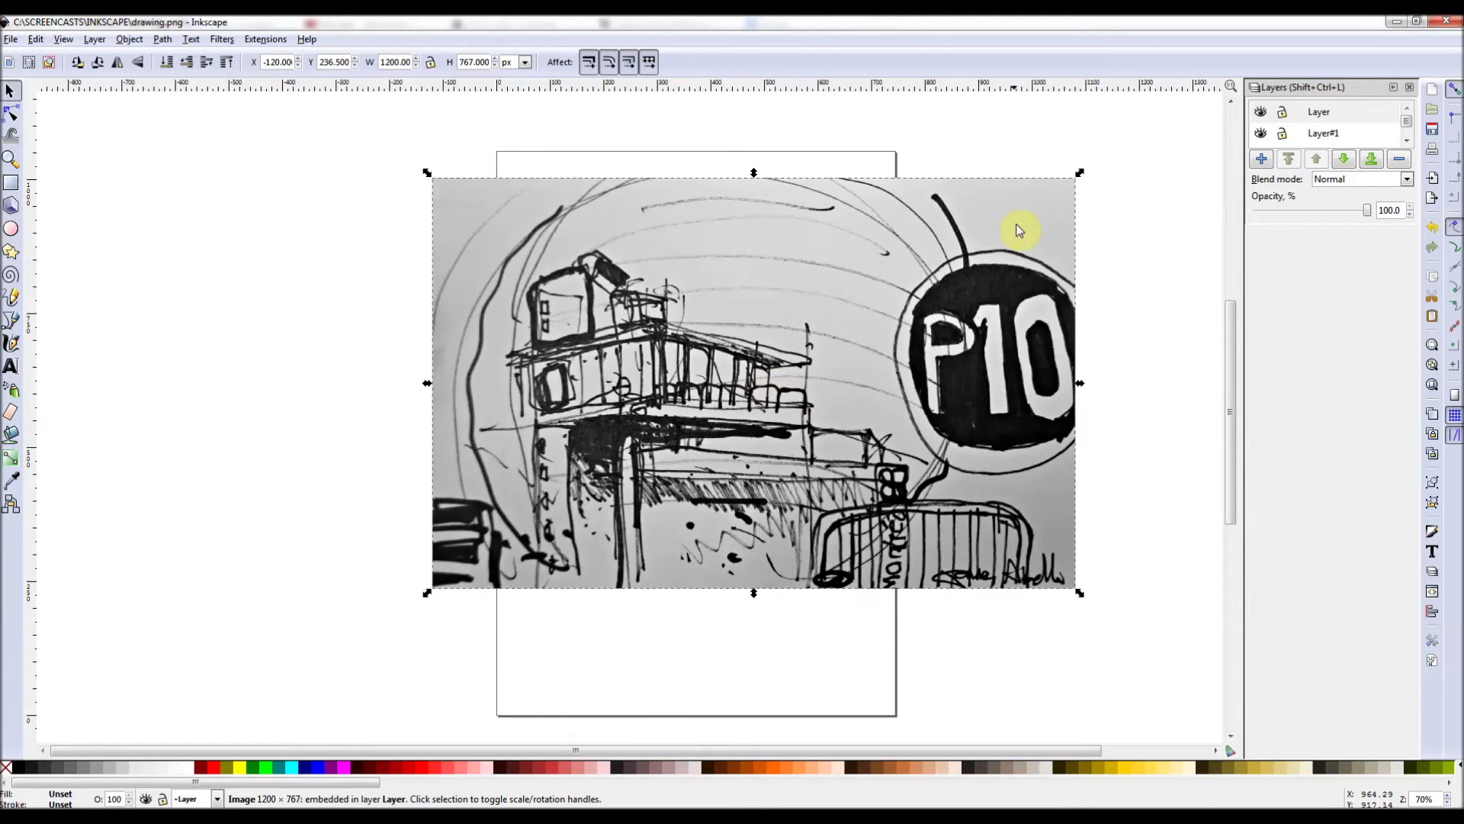
# Scale the sketch photo to about 707 × 452 px and position it on the page.
pyautogui.moveTo(1080, 173); pyautogui.dragTo(949, 363)
pyautogui.moveTo(598, 435); pyautogui.dragTo(652, 373)
pyautogui.scroll(2, 755, 419)
pyautogui.keyDown('ctrl'); pyautogui.scroll(2, 744, 440); pyautogui.keyUp('ctrl')
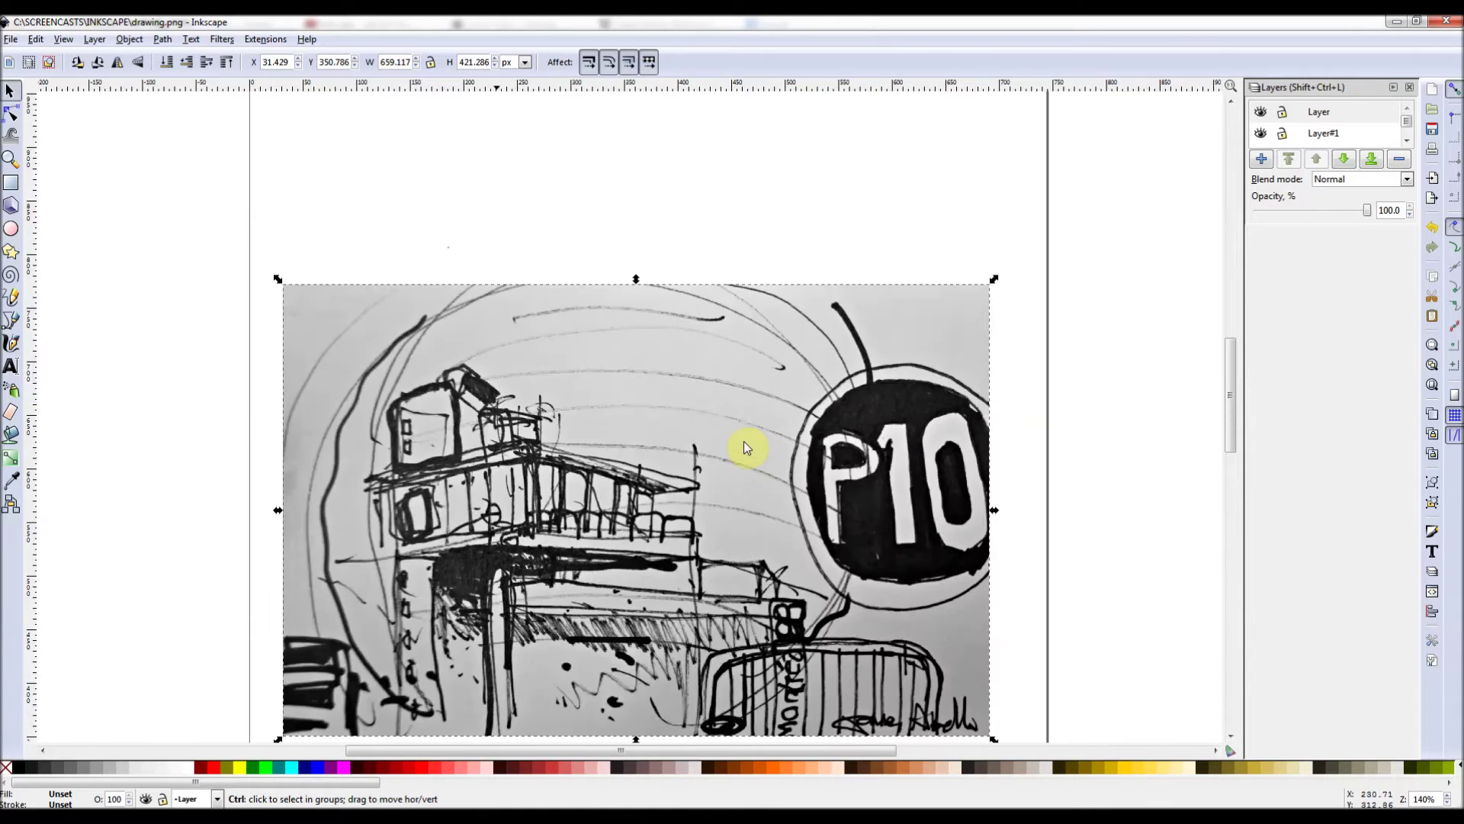
pyautogui.keyDown('ctrl'); pyautogui.scroll(-2, 744, 445); pyautogui.keyUp('ctrl')
pyautogui.moveTo(922, 325); pyautogui.dragTo(947, 274)
pyautogui.moveTo(625, 419); pyautogui.dragTo(615, 418)
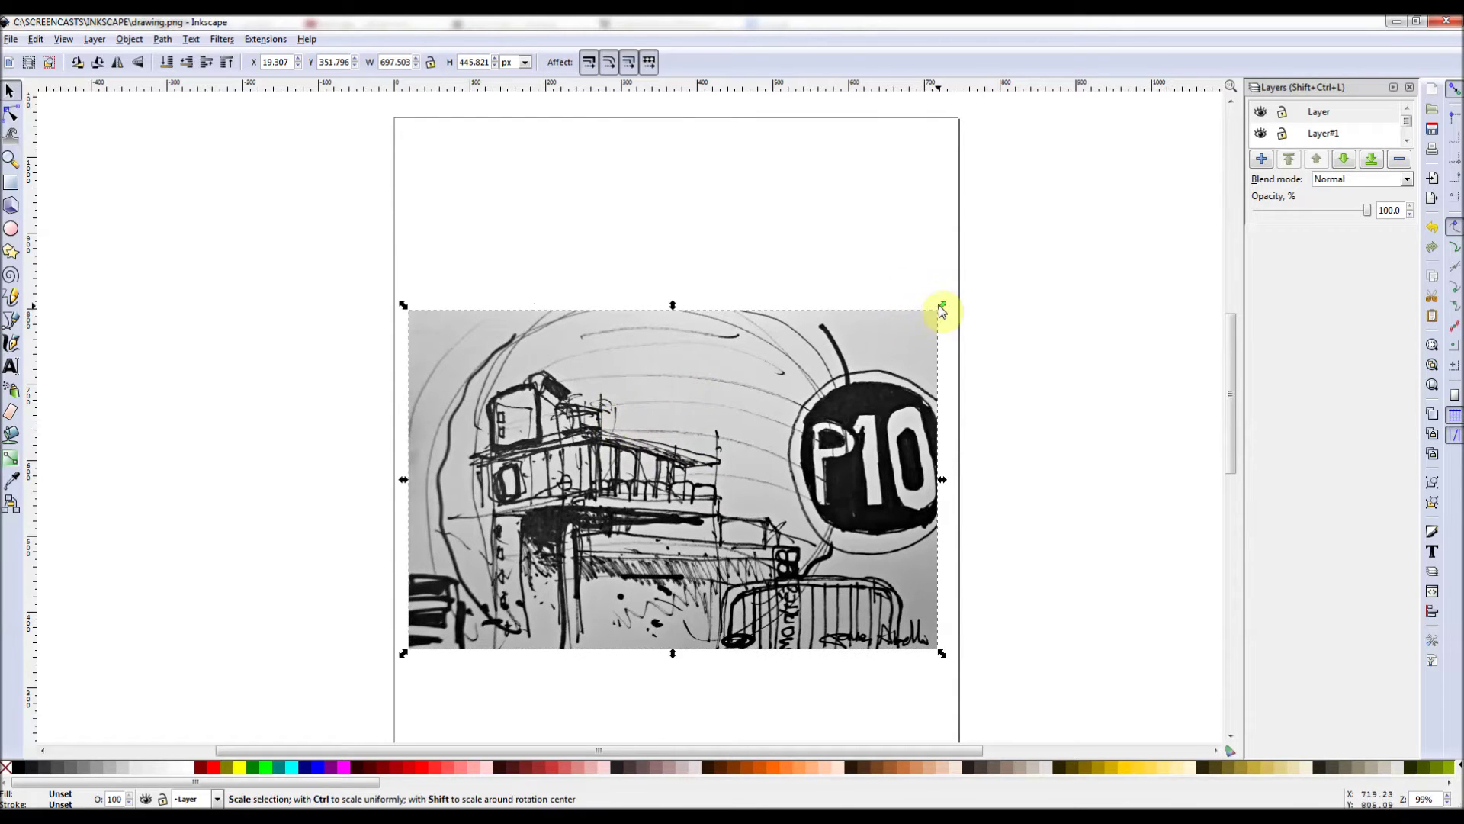
pyautogui.moveTo(943, 309); pyautogui.dragTo(945, 300)
pyautogui.moveTo(734, 391); pyautogui.dragTo(726, 389)
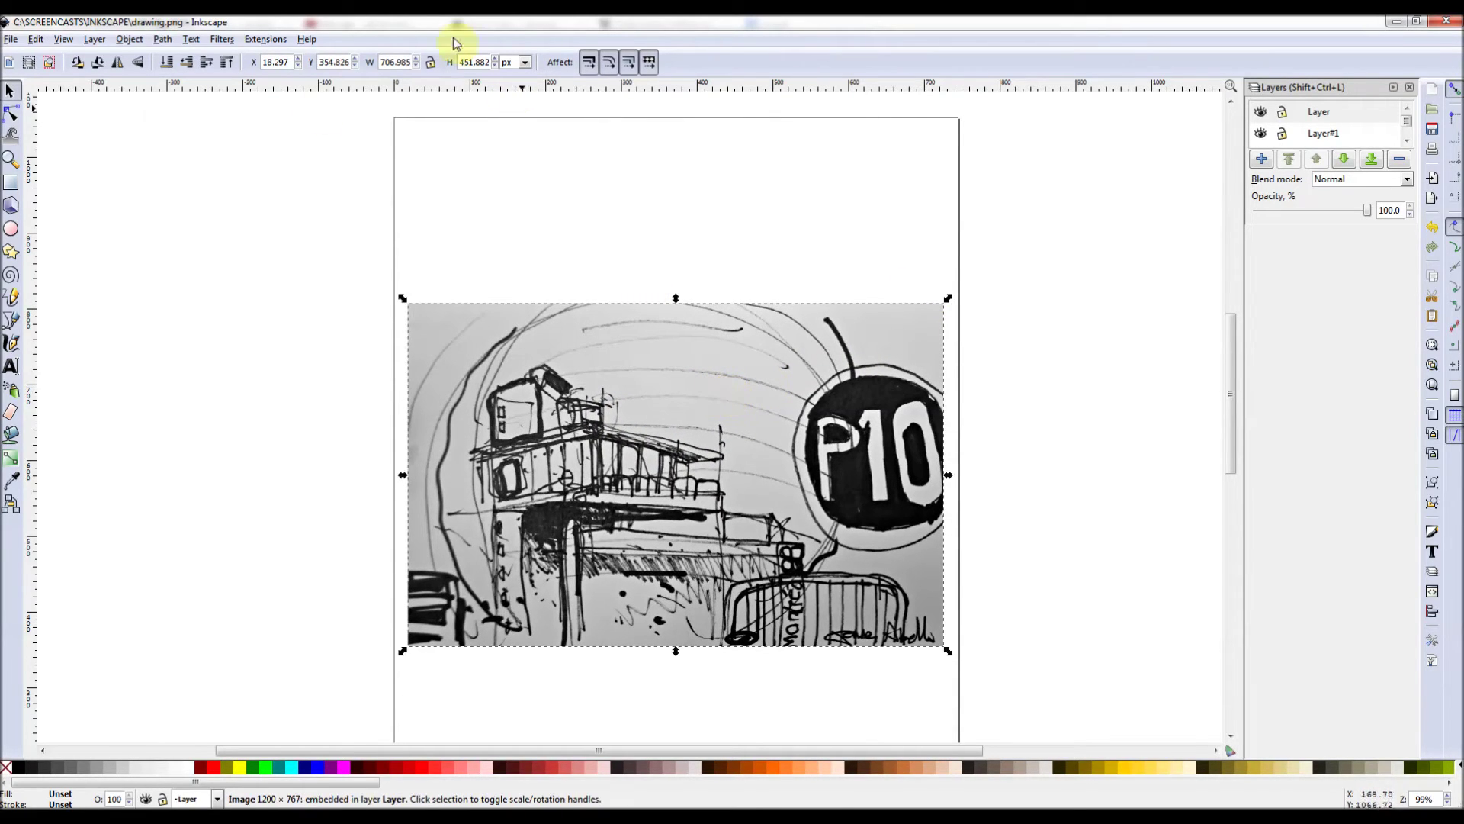
pyautogui.click(163, 39)
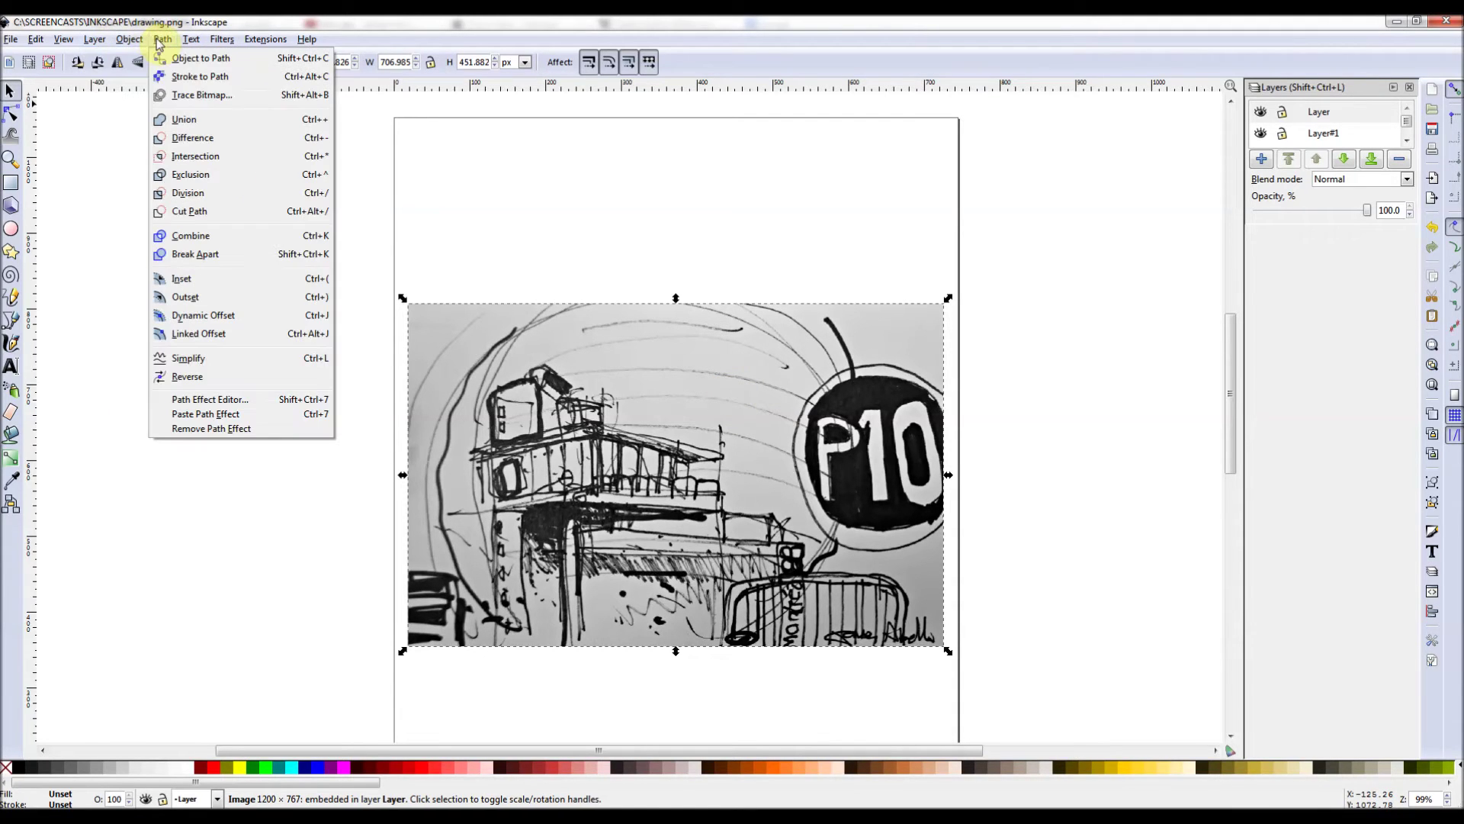
# Trace the photo with Grays, 2 stacked scans, into a 6061-node vector path.
pyautogui.click(176, 96)
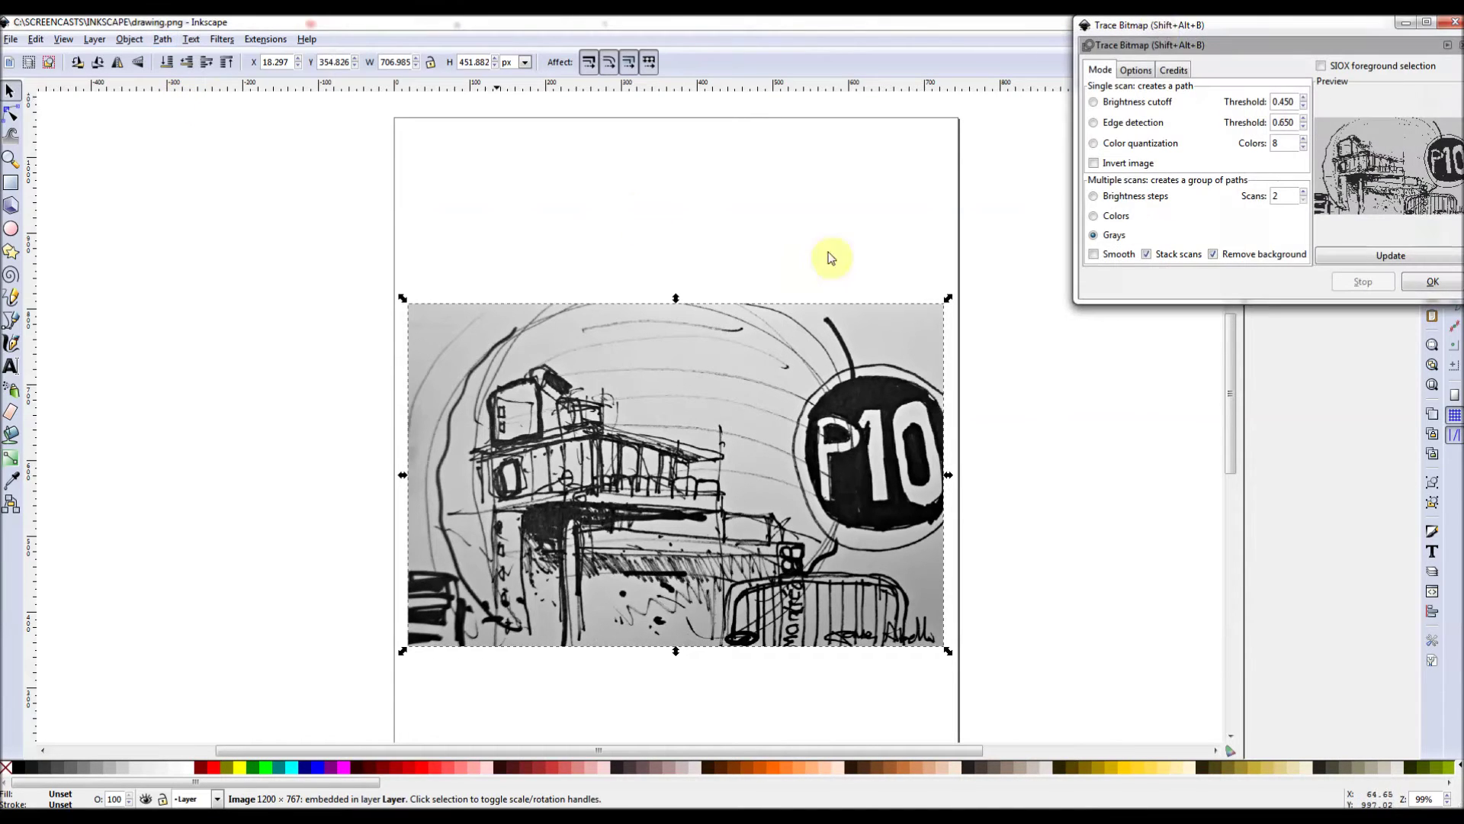
pyautogui.moveTo(1144, 24)
pyautogui.mouseDown()
pyautogui.moveTo(686, 226)
pyautogui.moveTo(664, 222)
pyautogui.mouseUp()
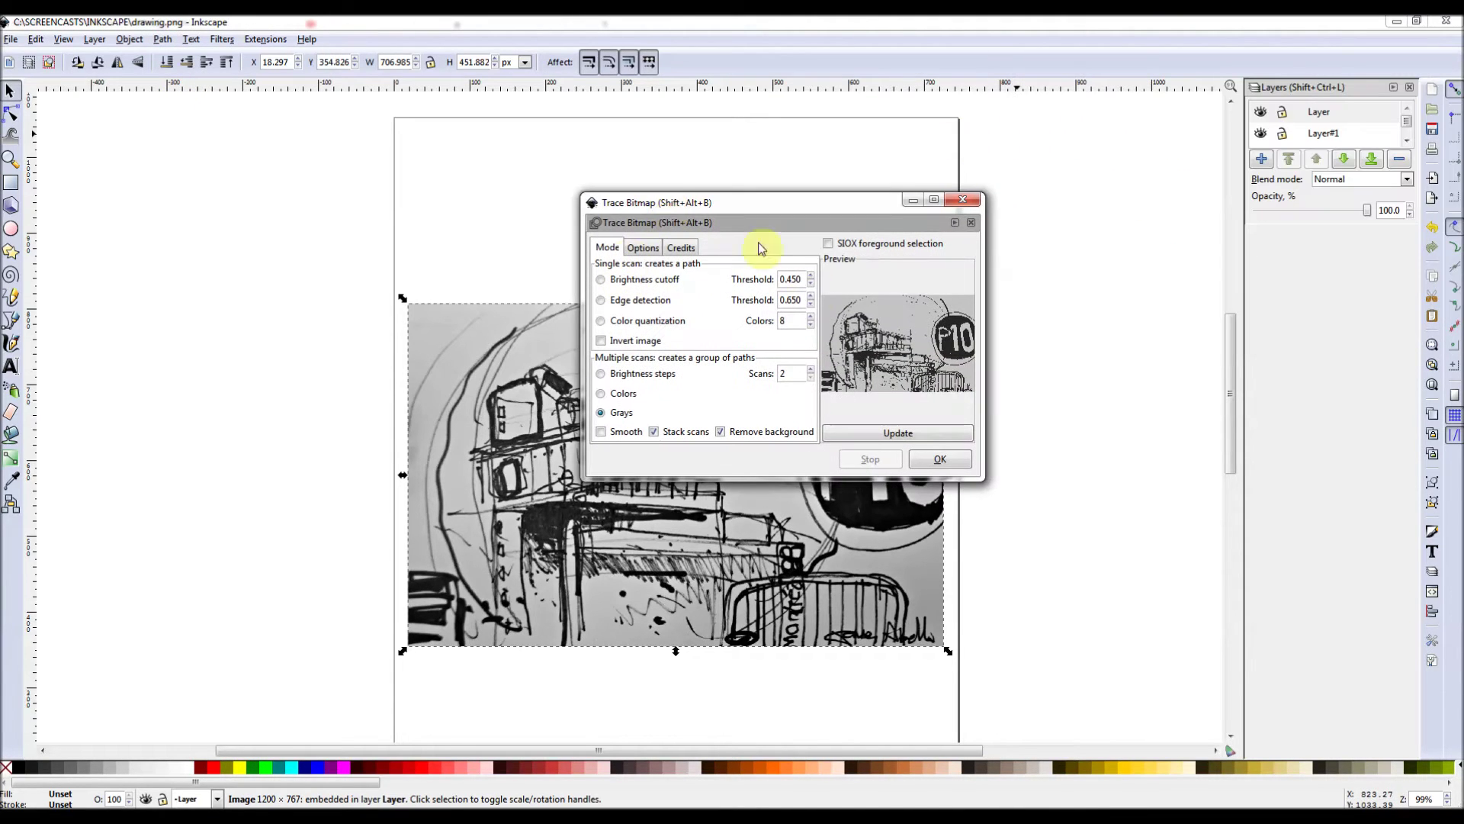
pyautogui.click(654, 430)
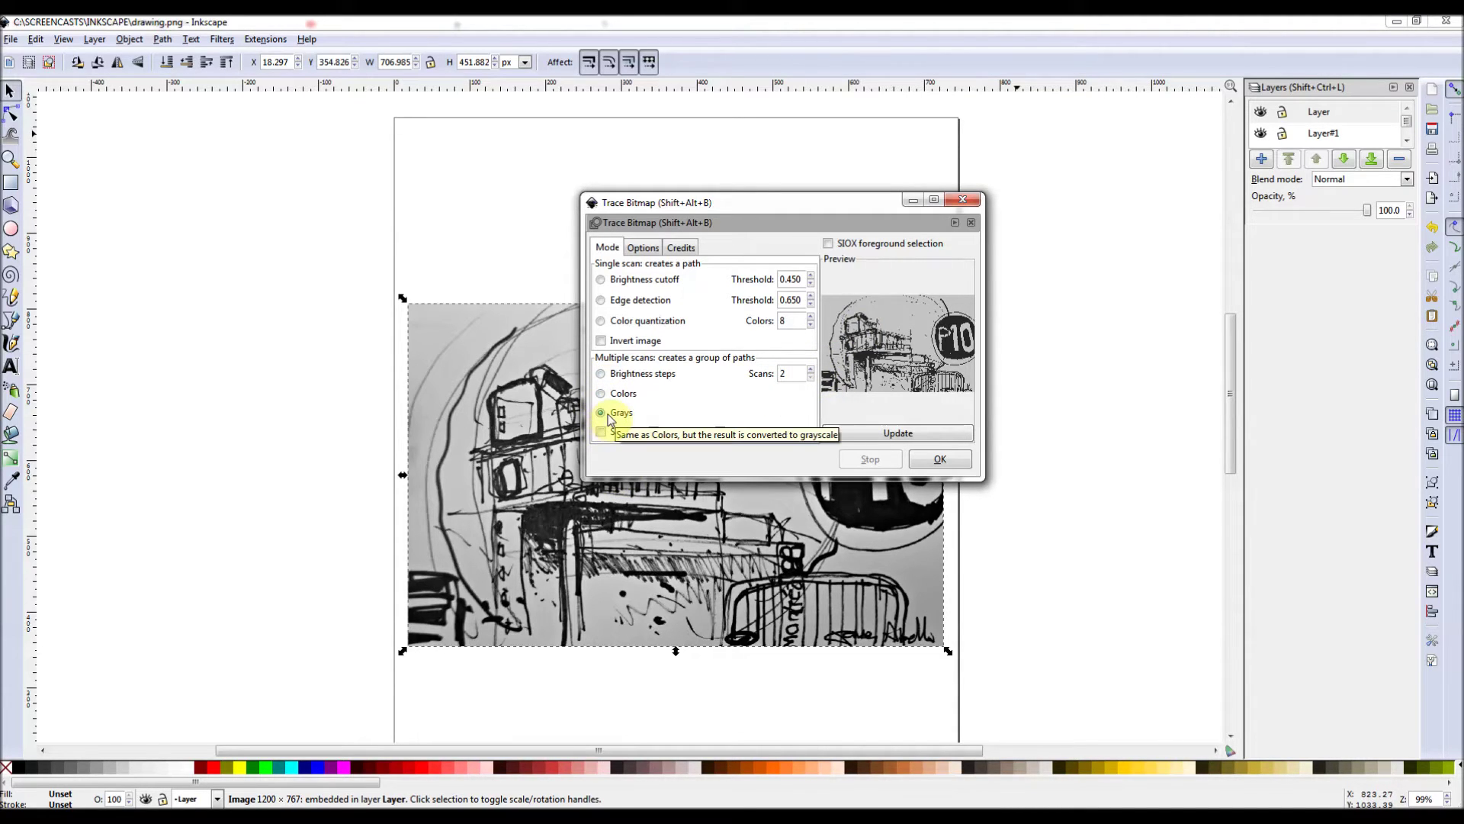
pyautogui.click(917, 441)
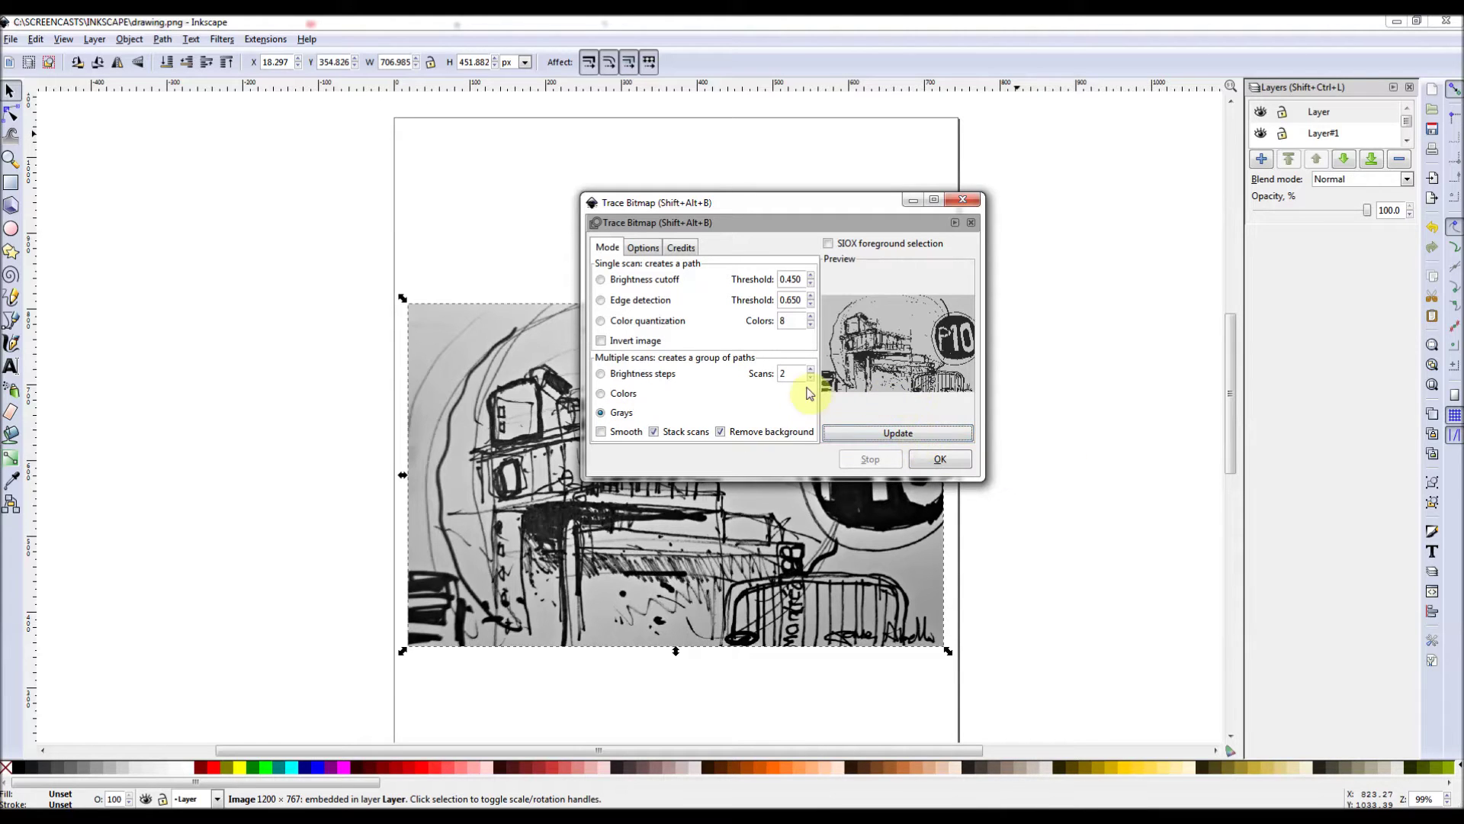
pyautogui.click(830, 440)
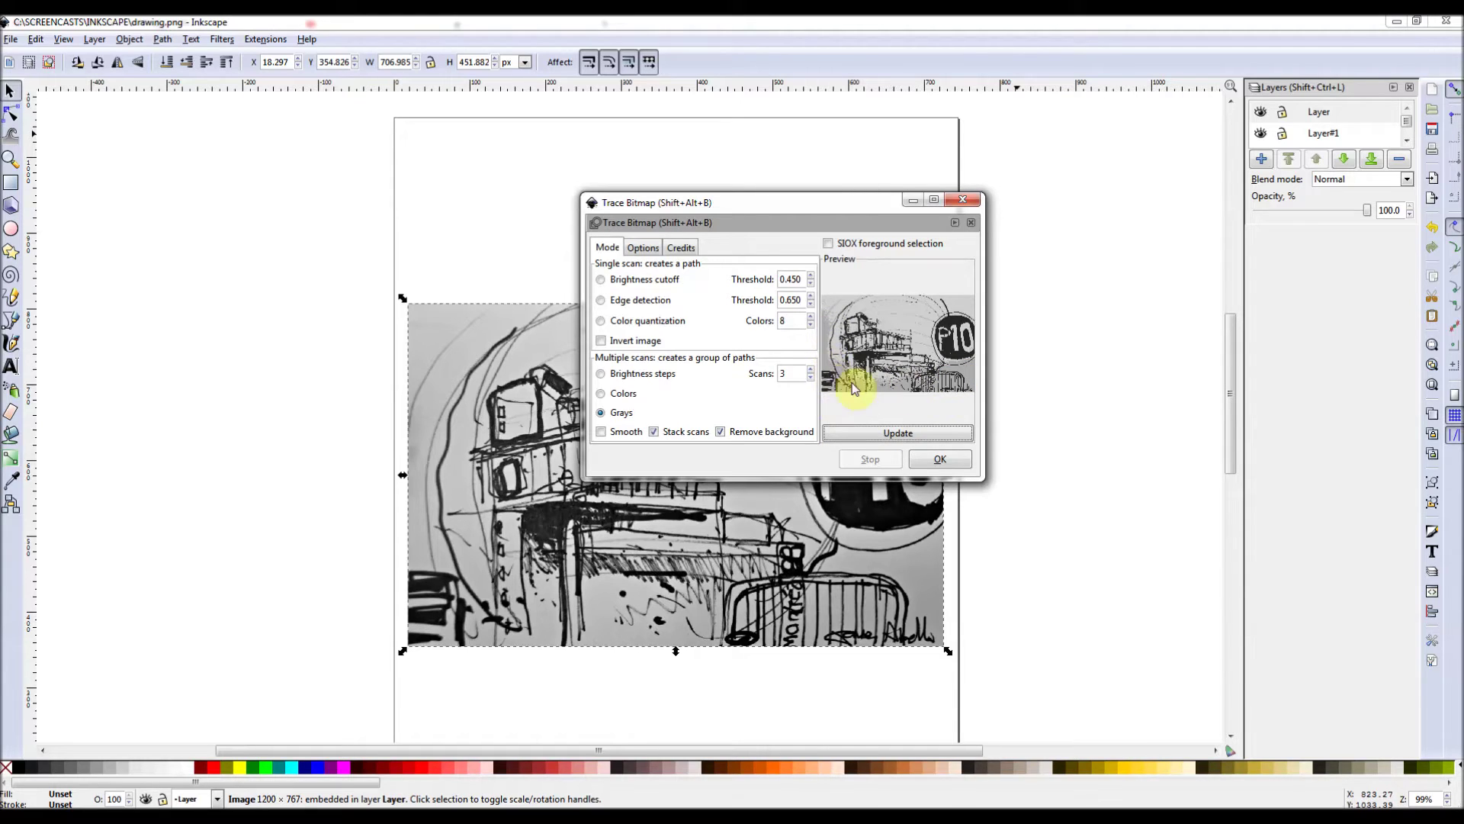
pyautogui.click(867, 433)
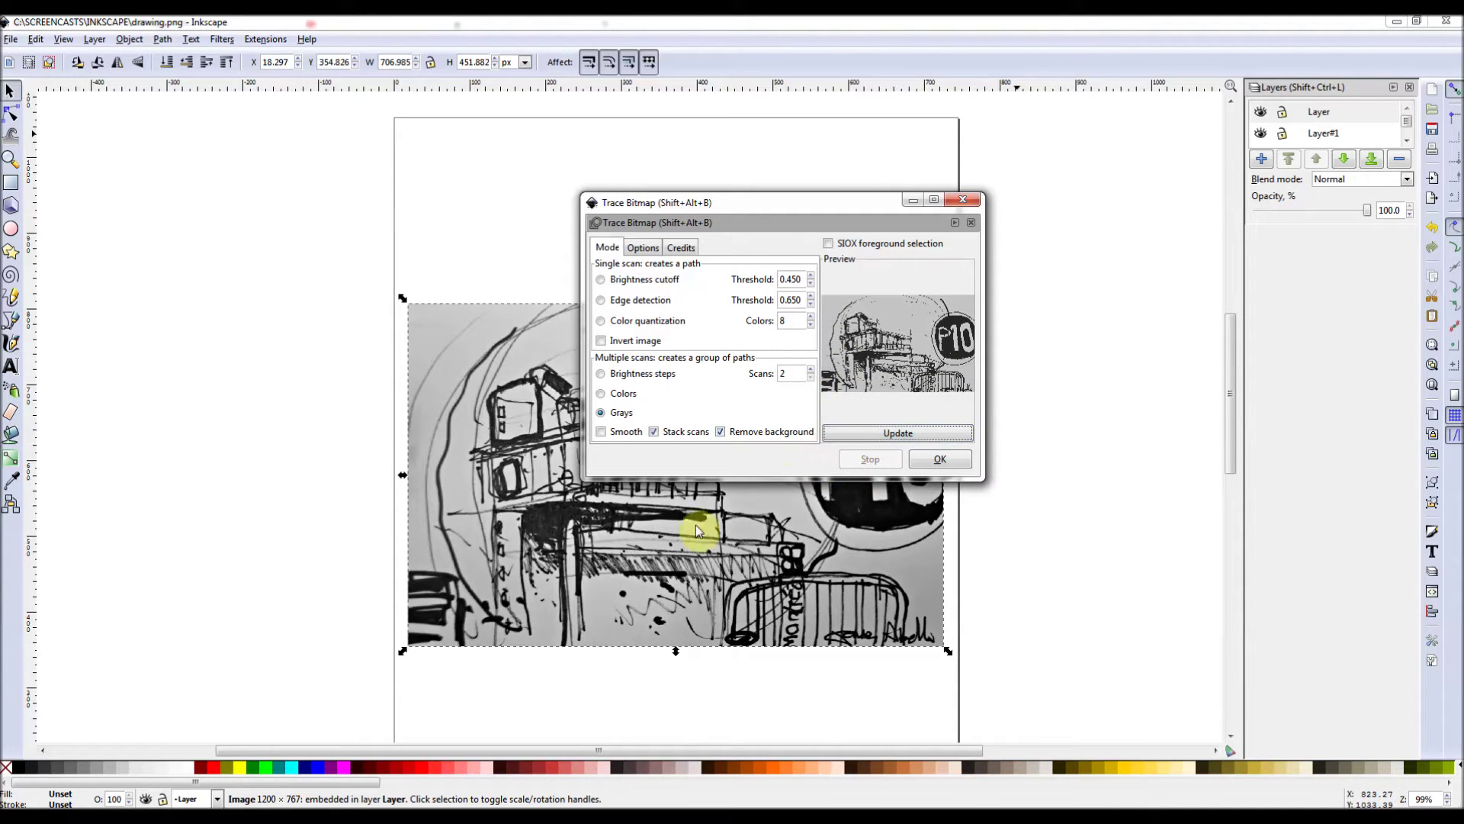
pyautogui.click(939, 462)
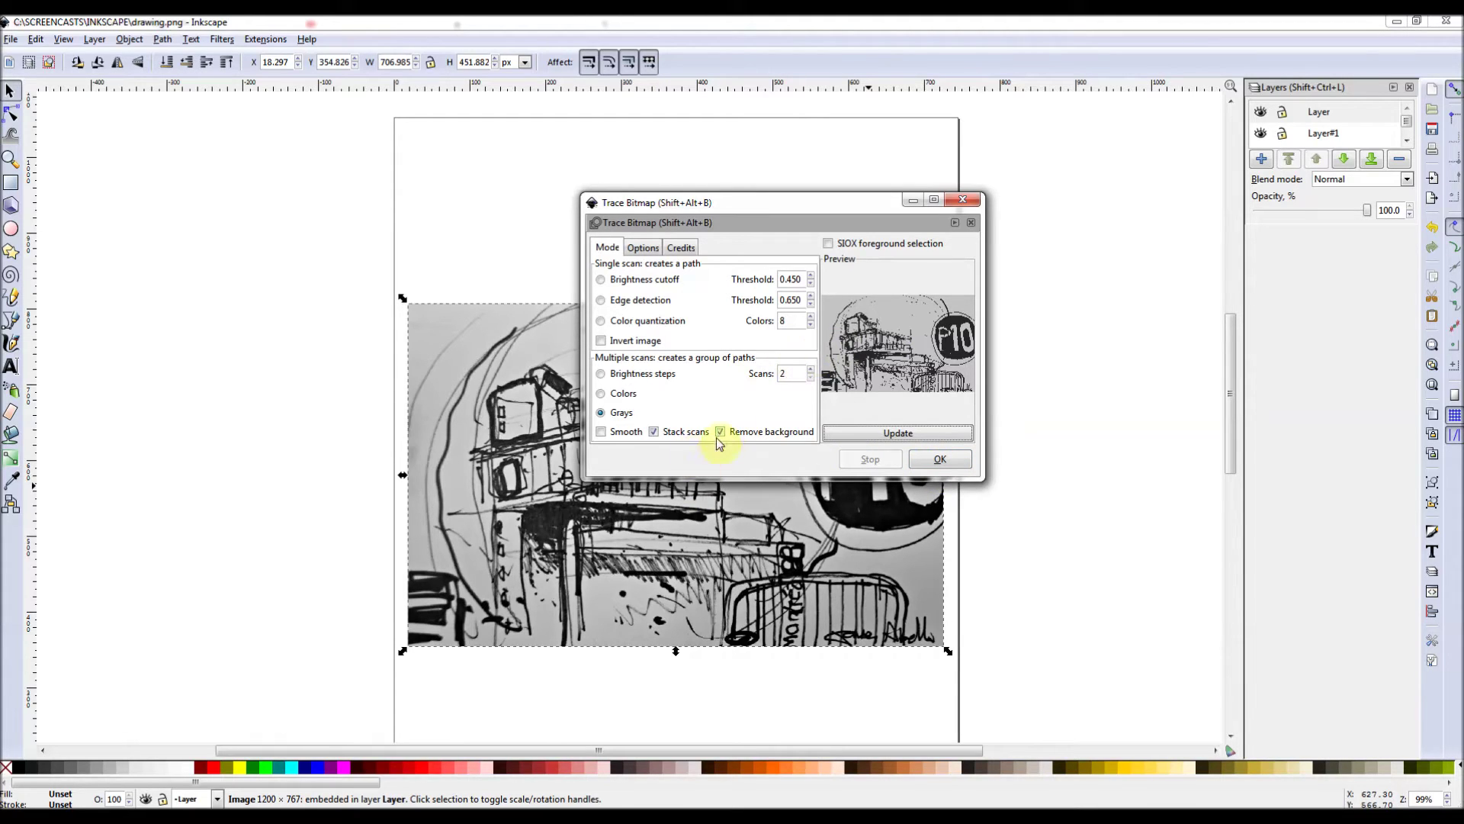
pyautogui.click(929, 463)
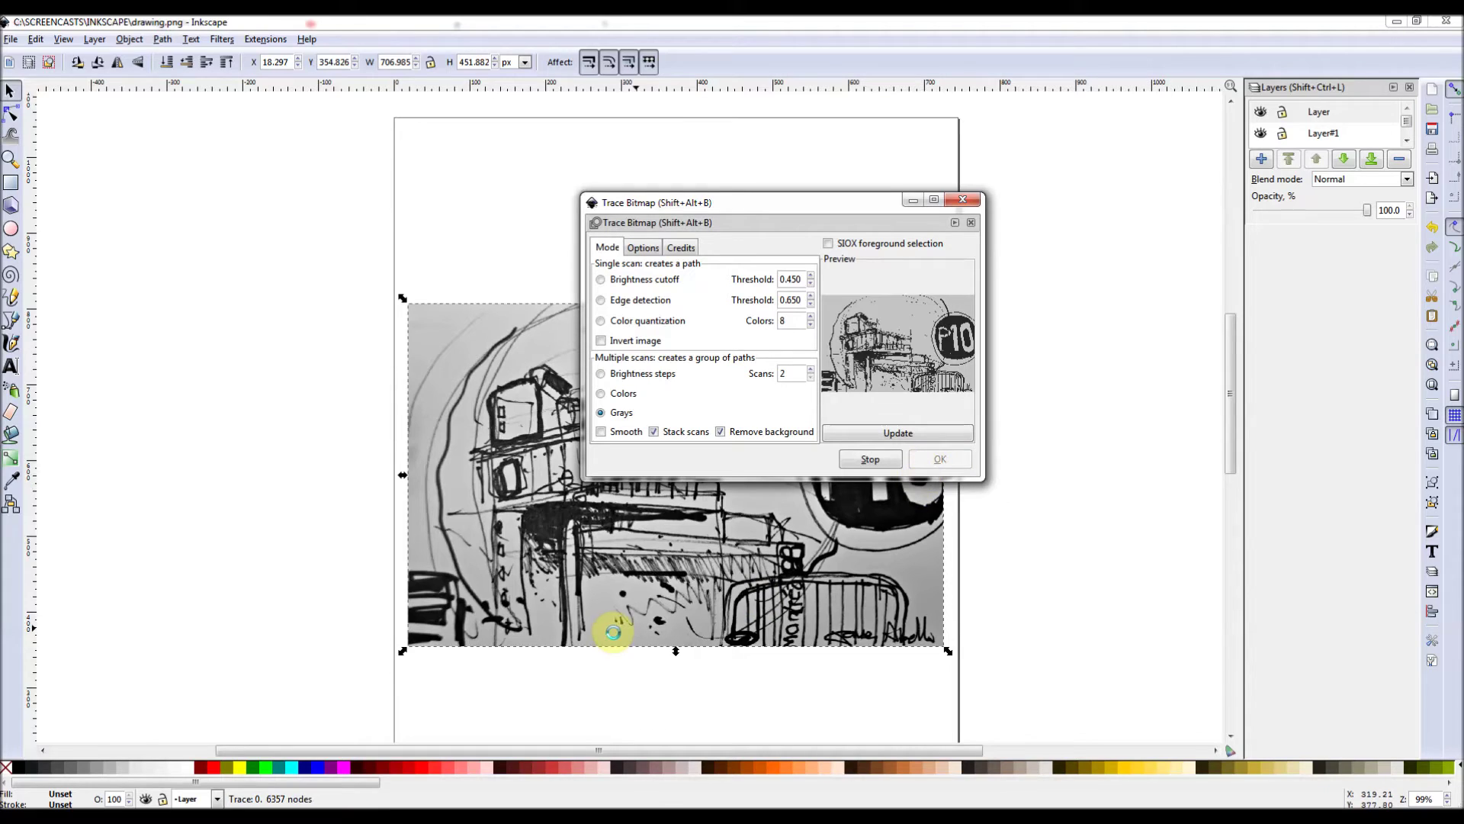
pyautogui.click(963, 199)
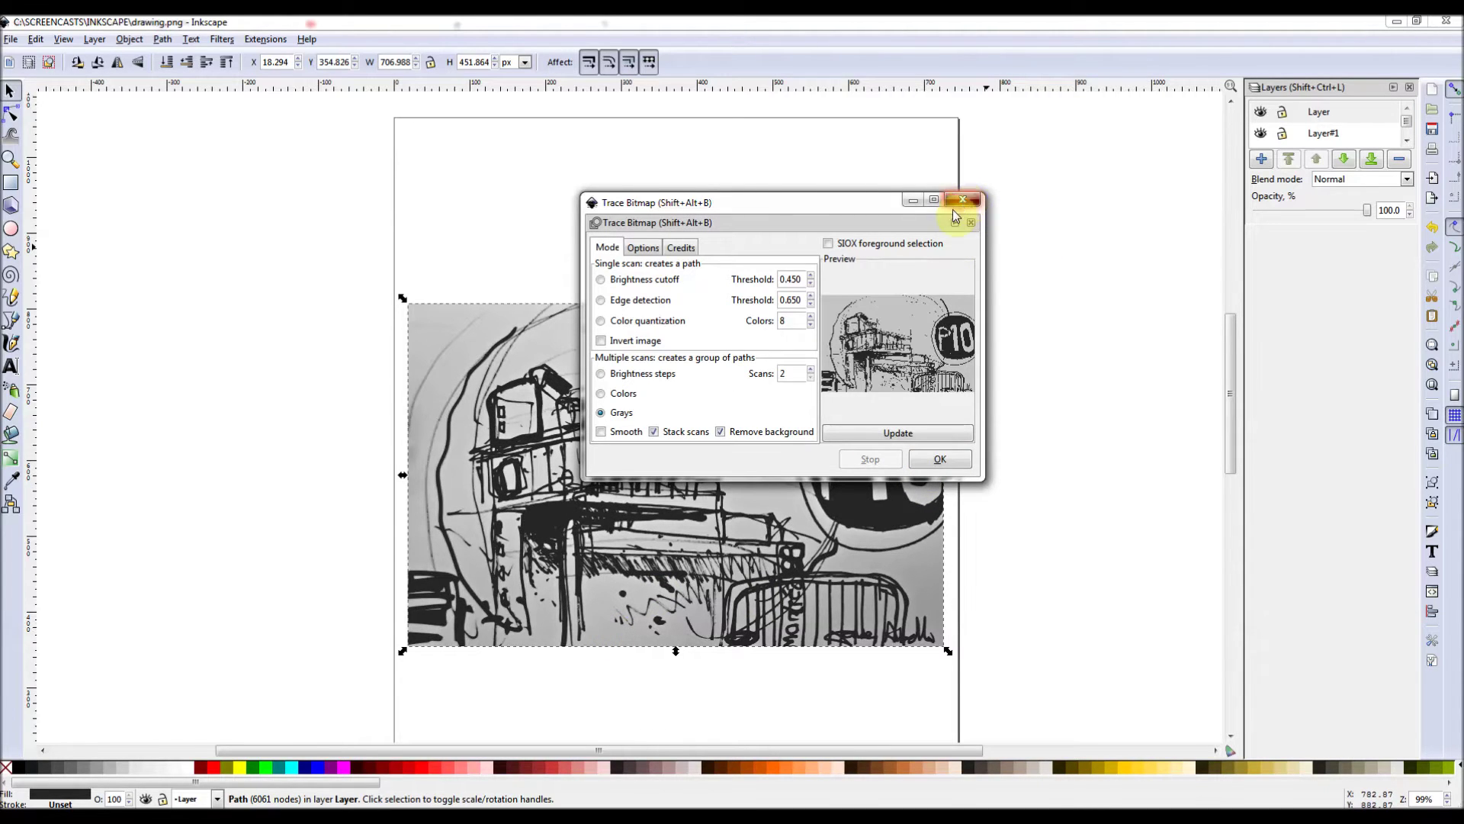
# Delete the original photo, leaving only the black trace, and zoom in to inspect it.
pyautogui.moveTo(719, 352)
pyautogui.mouseDown()
pyautogui.moveTo(739, 294)
pyautogui.moveTo(951, 252)
pyautogui.mouseUp()
pyautogui.press('Delete')
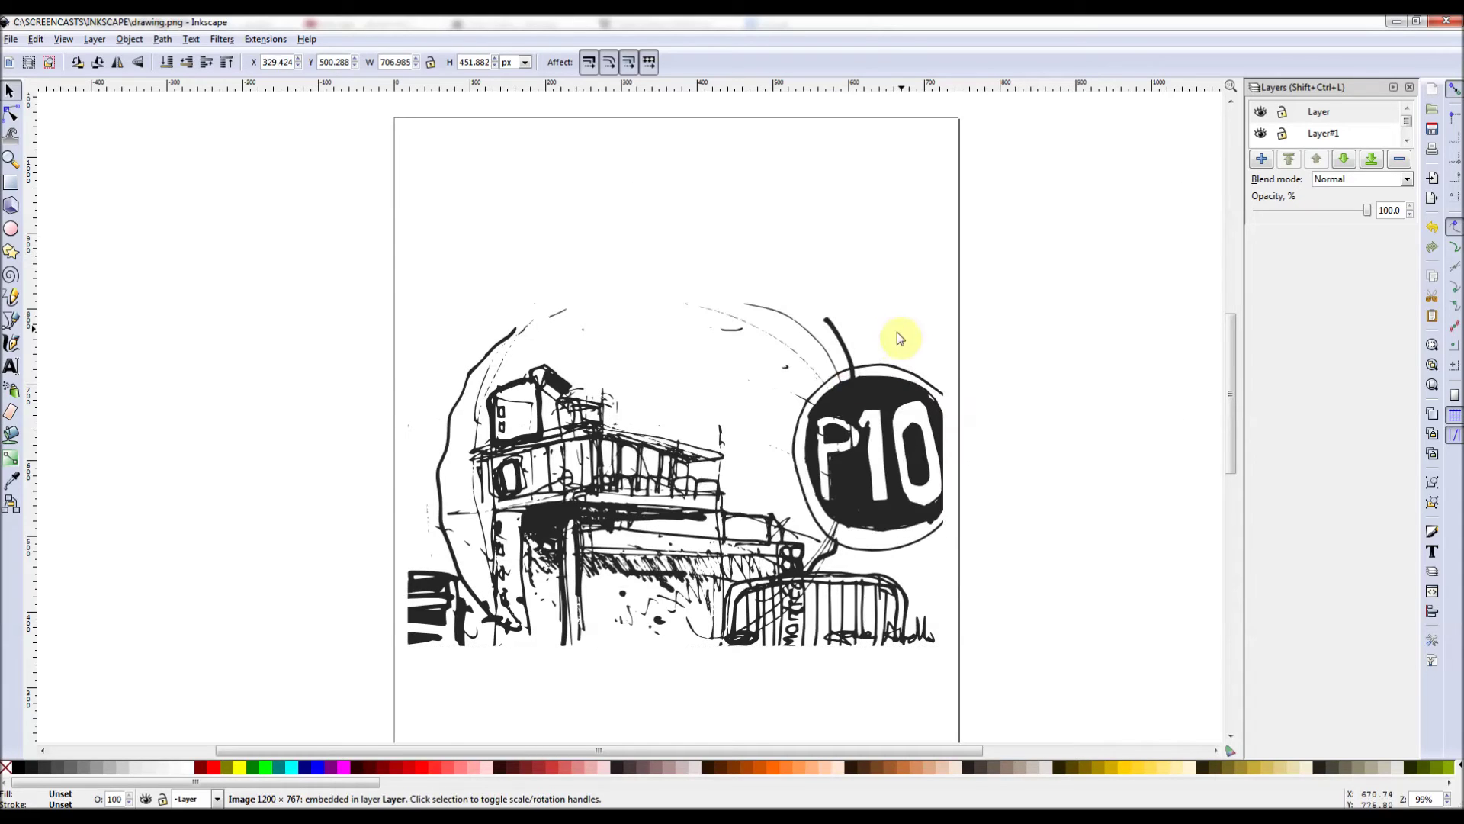
pyautogui.keyDown('ctrl'); pyautogui.click(637, 574); pyautogui.keyUp('ctrl')
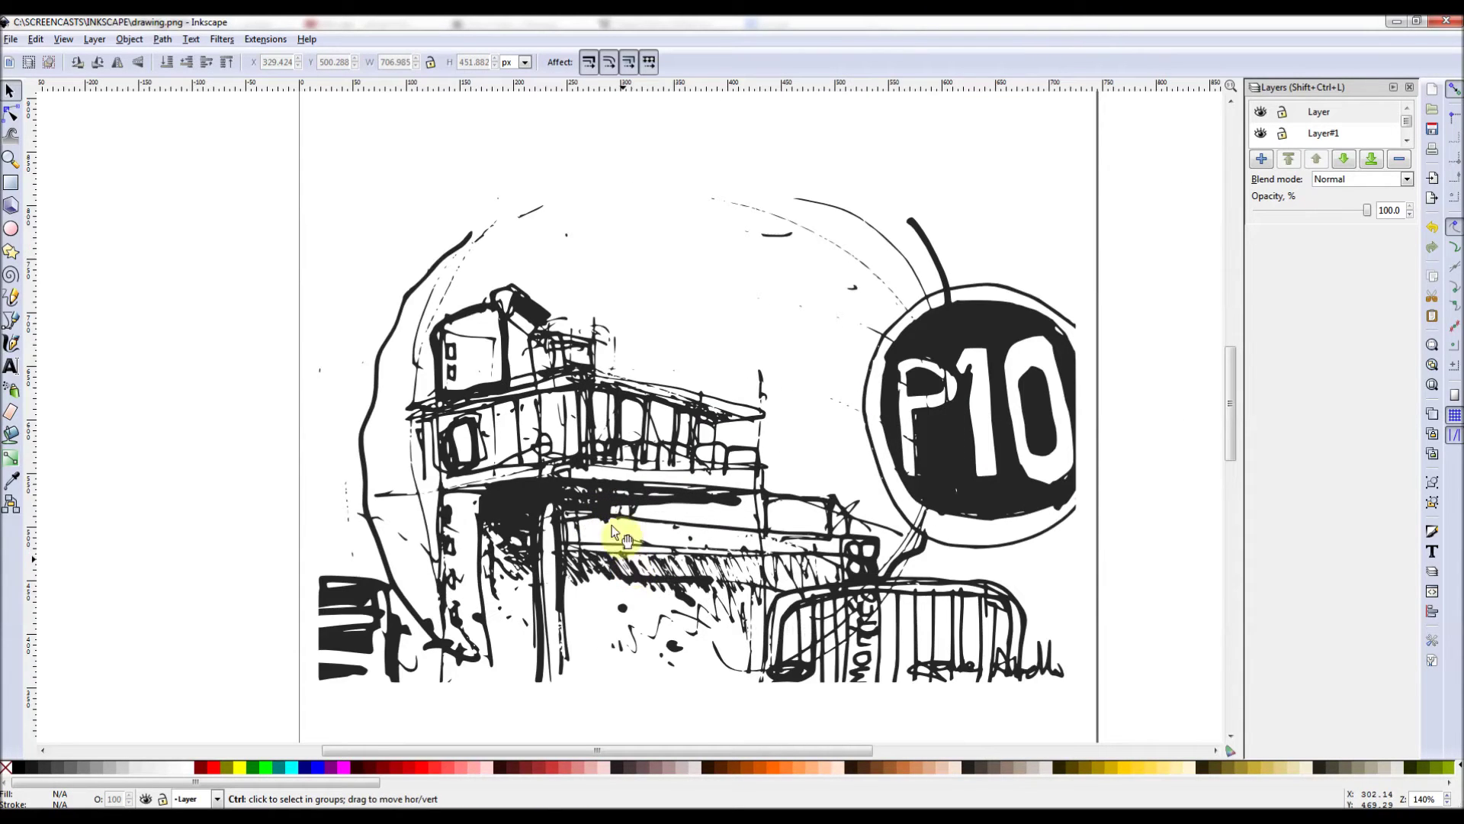
pyautogui.scroll(4, 648, 385)
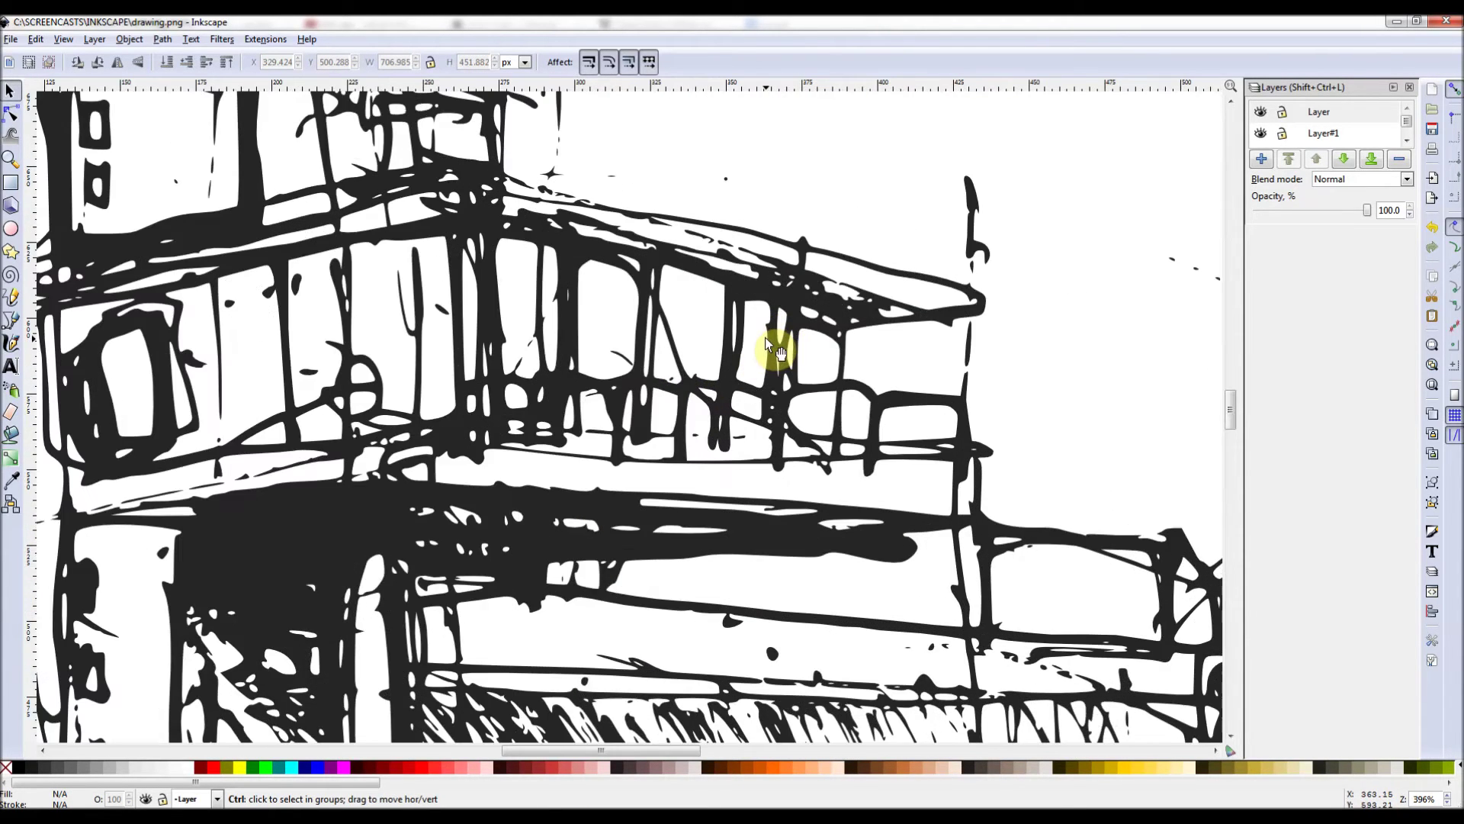
pyautogui.scroll(1, 767, 339)
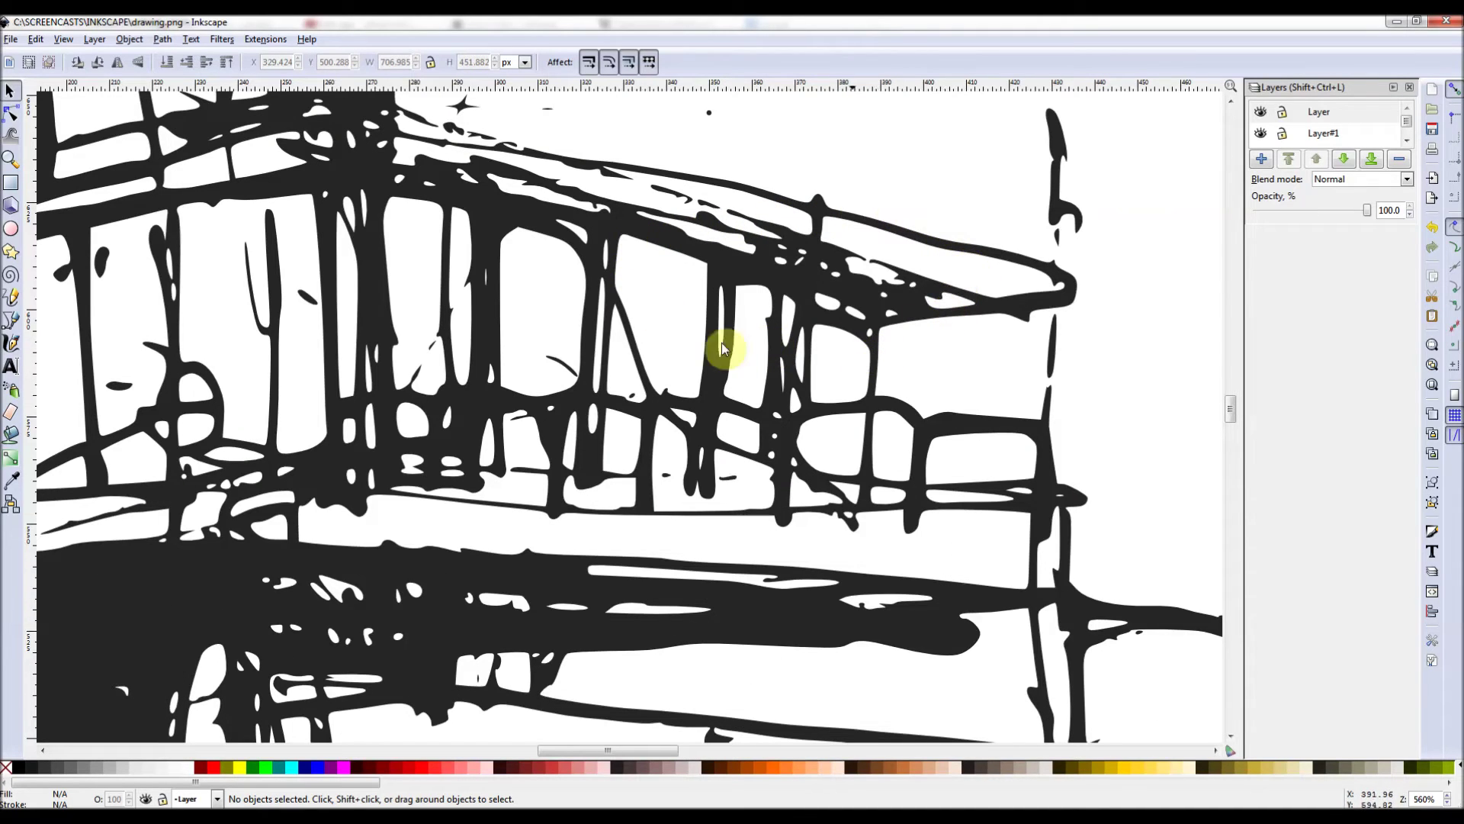
pyautogui.scroll(-1, 473, 427)
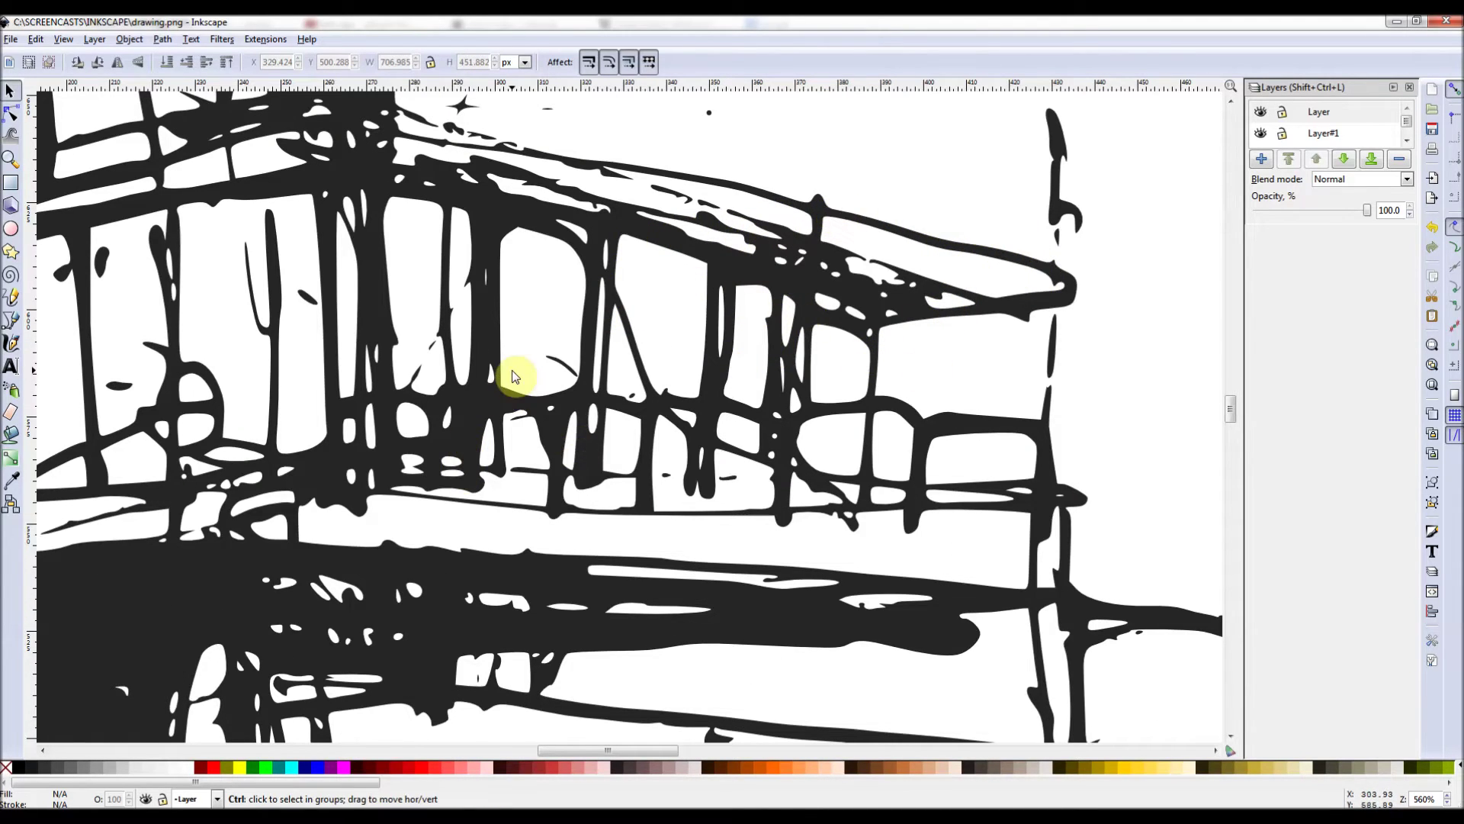
pyautogui.scroll(-1, 846, 350)
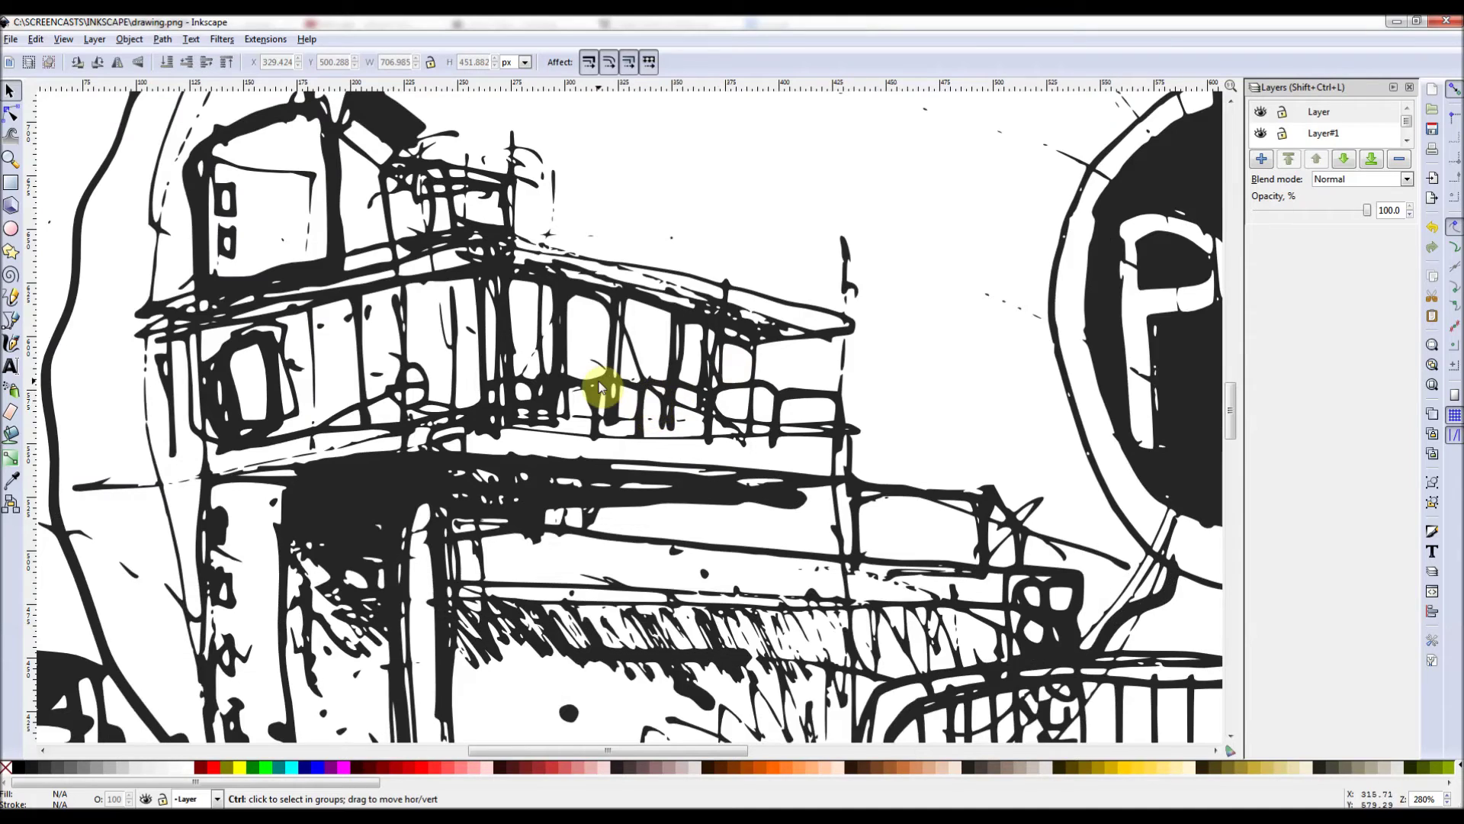
pyautogui.scroll(1, 603, 389)
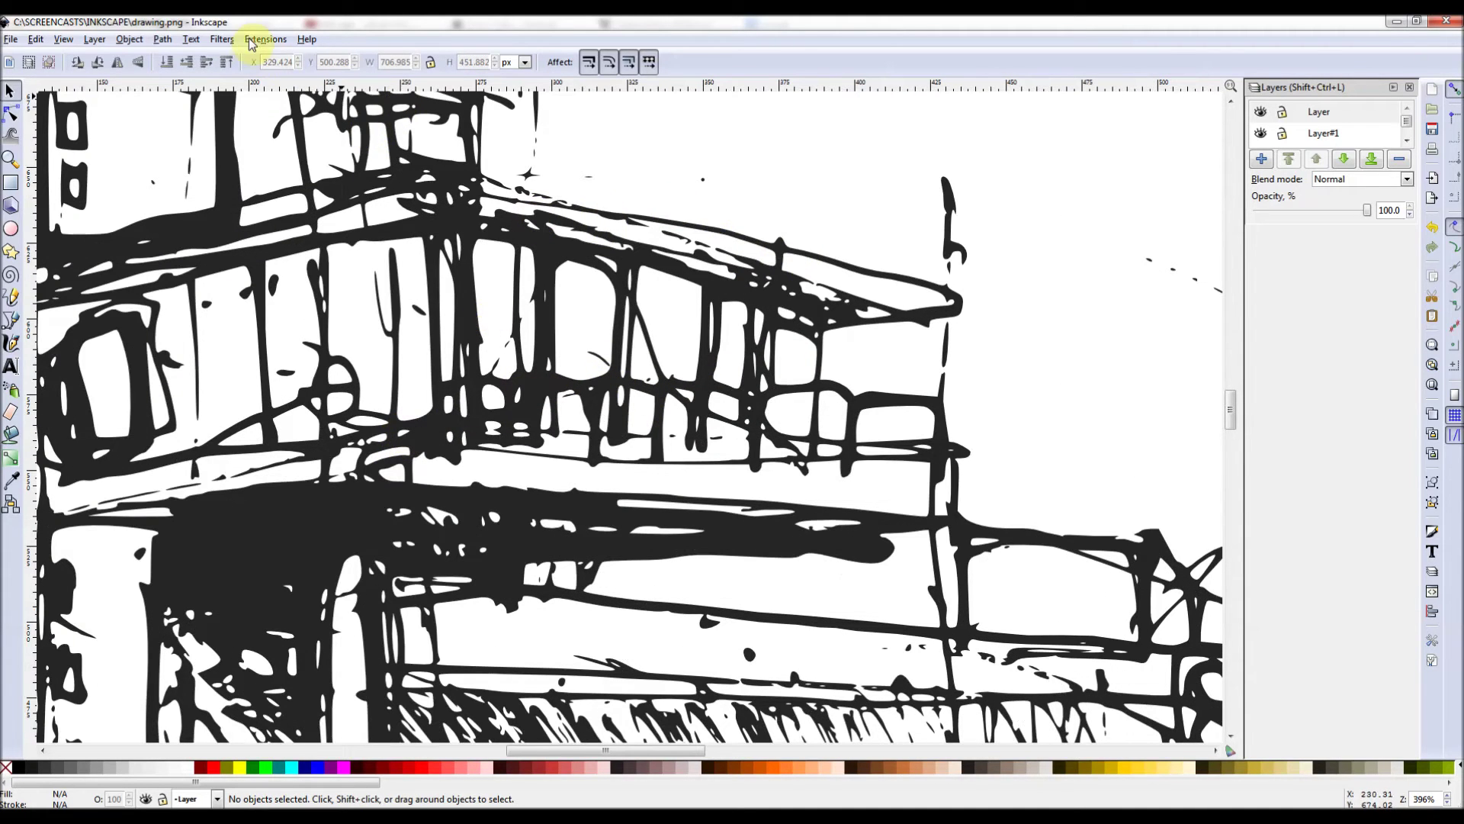
# Briefly reopen and close the Trace Bitmap options, then adjust the zoom.
pyautogui.click(230, 43)
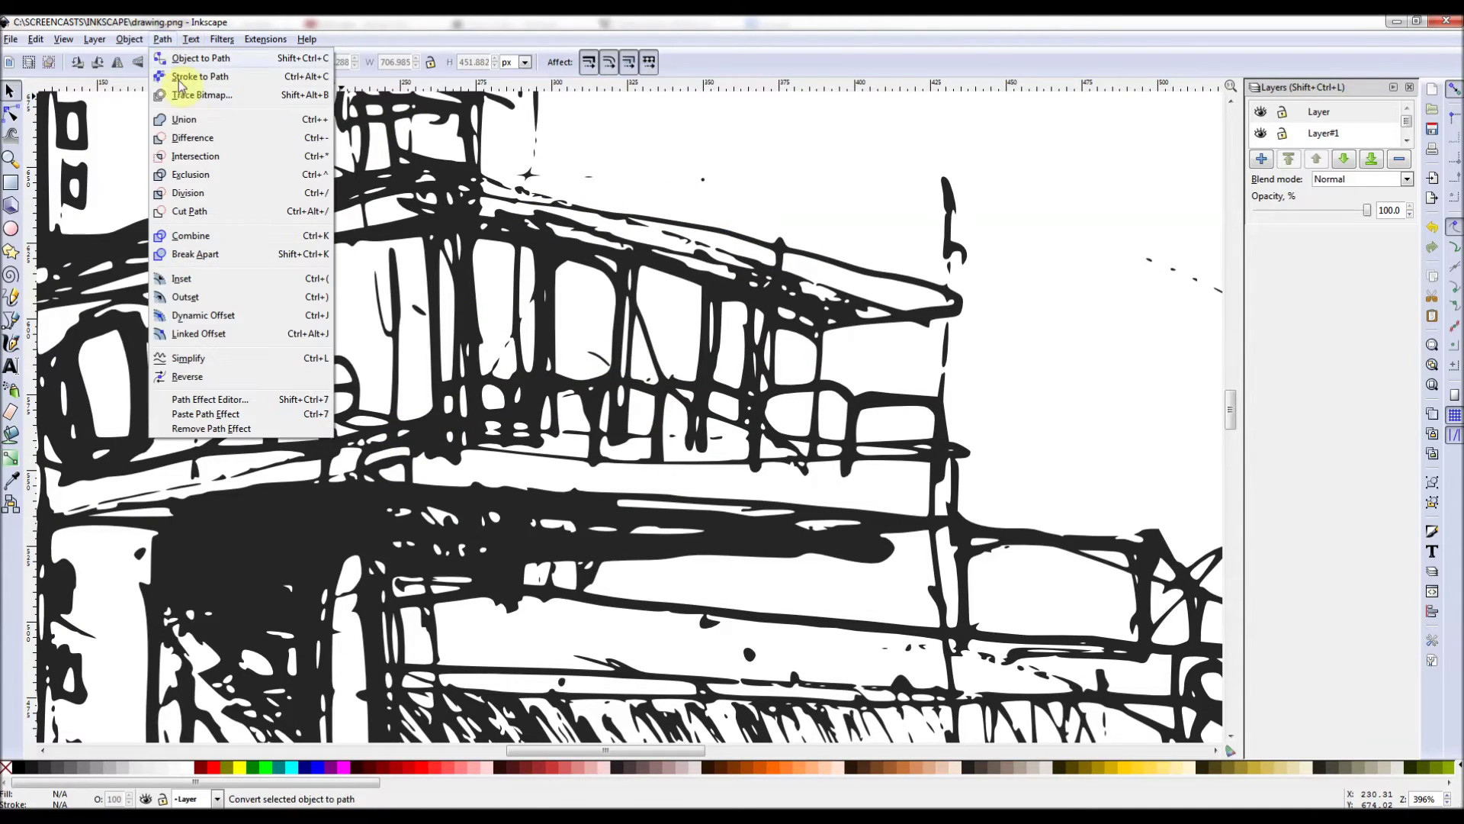
pyautogui.click(206, 93)
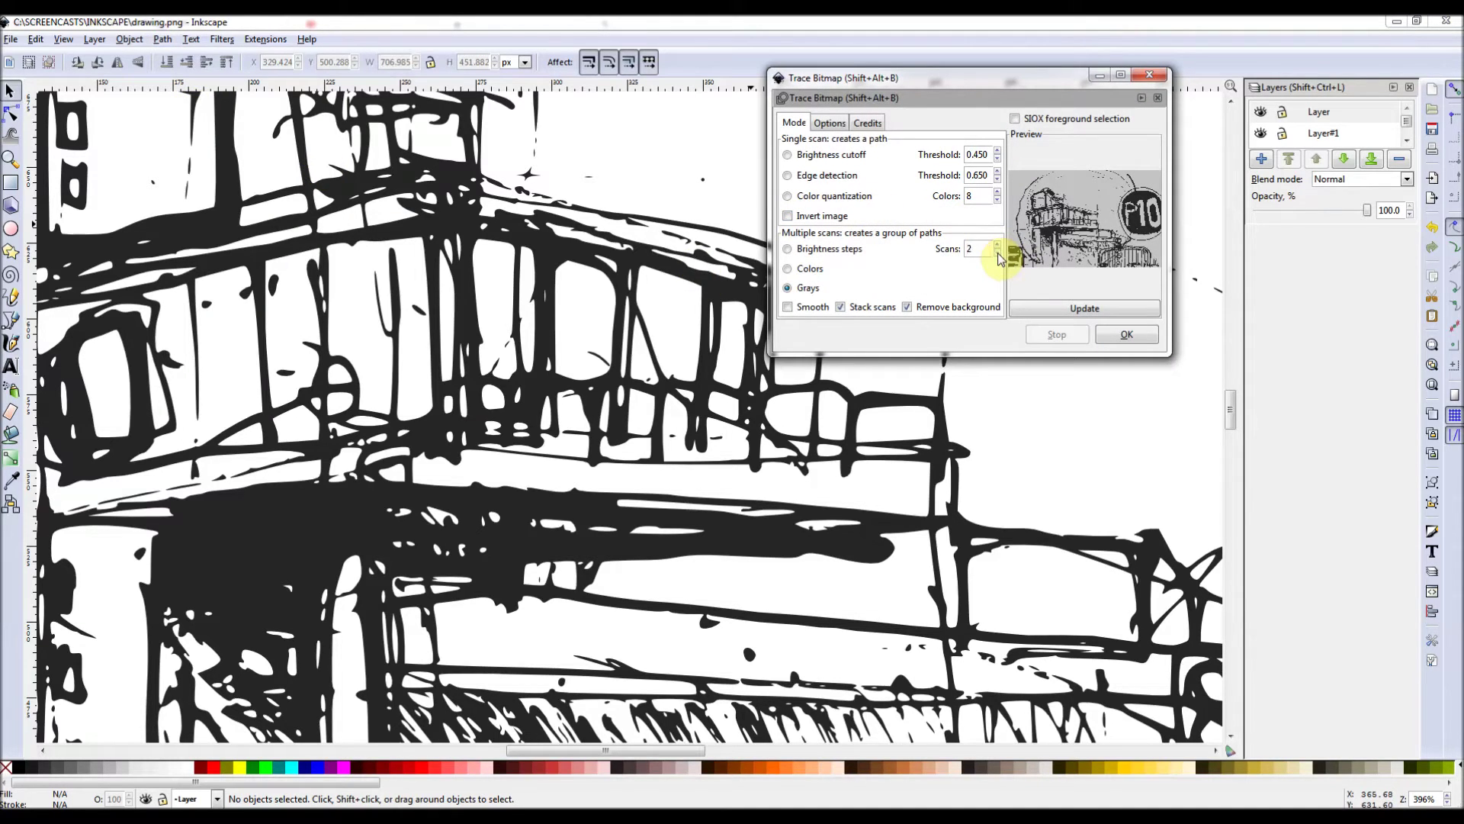
pyautogui.click(1157, 77)
pyautogui.keyDown('ctrl'); pyautogui.scroll(-4, 758, 300); pyautogui.keyUp('ctrl')
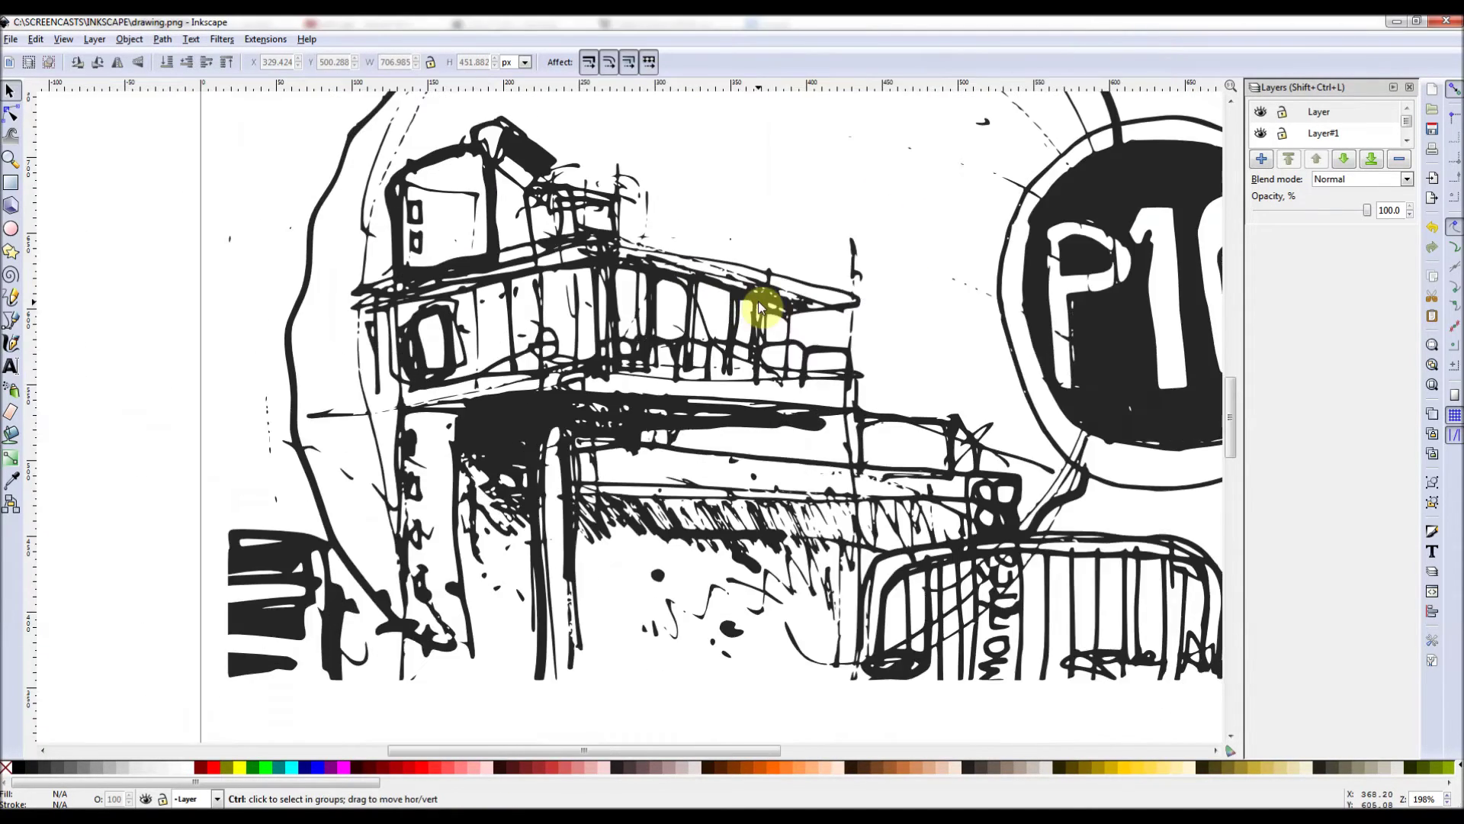
pyautogui.keyDown('ctrl'); pyautogui.scroll(1, 835, 240); pyautogui.keyUp('ctrl')
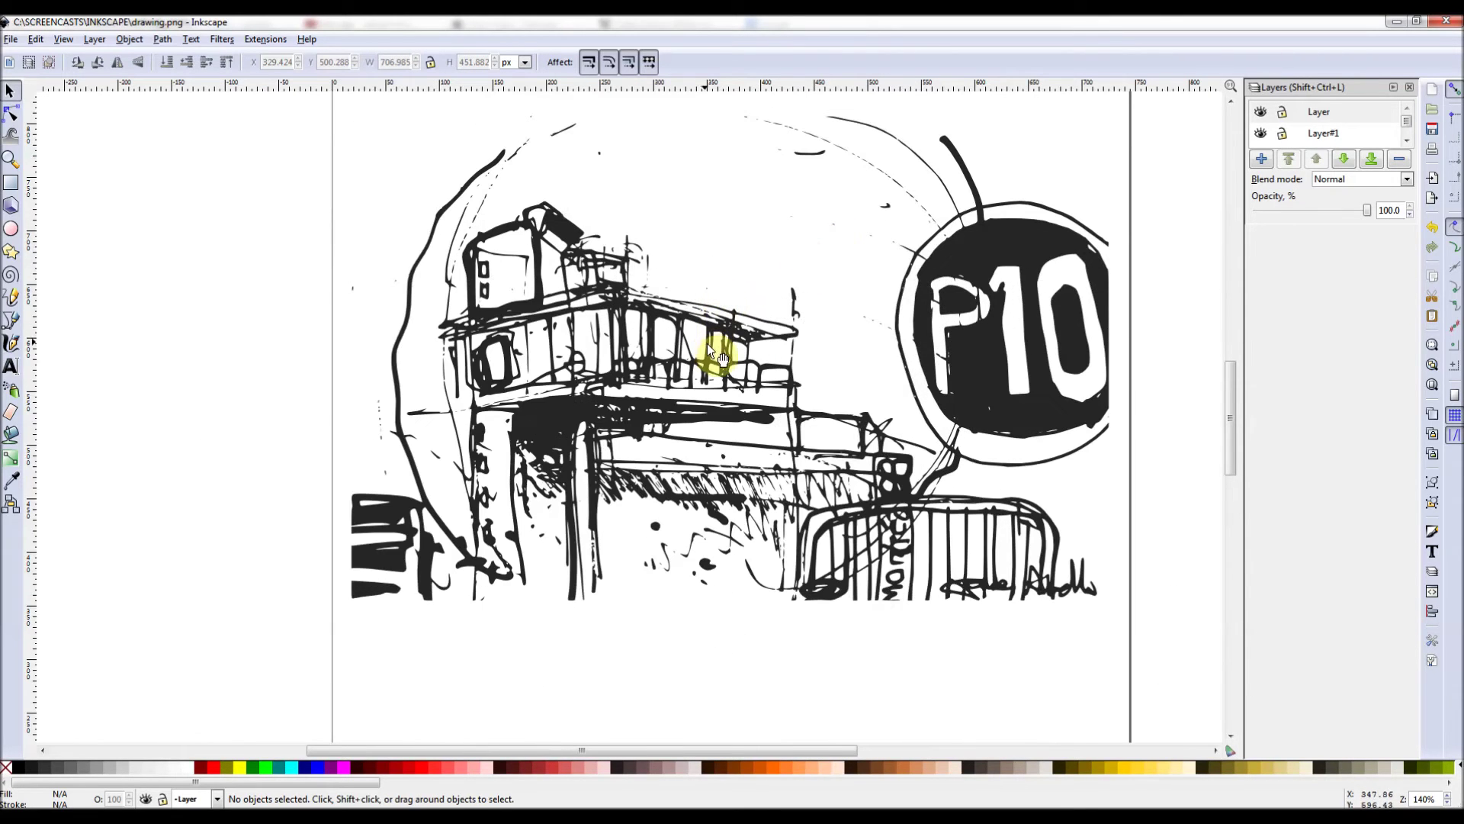
pyautogui.keyDown('ctrl'); pyautogui.scroll(1, 828, 373); pyautogui.keyUp('ctrl')
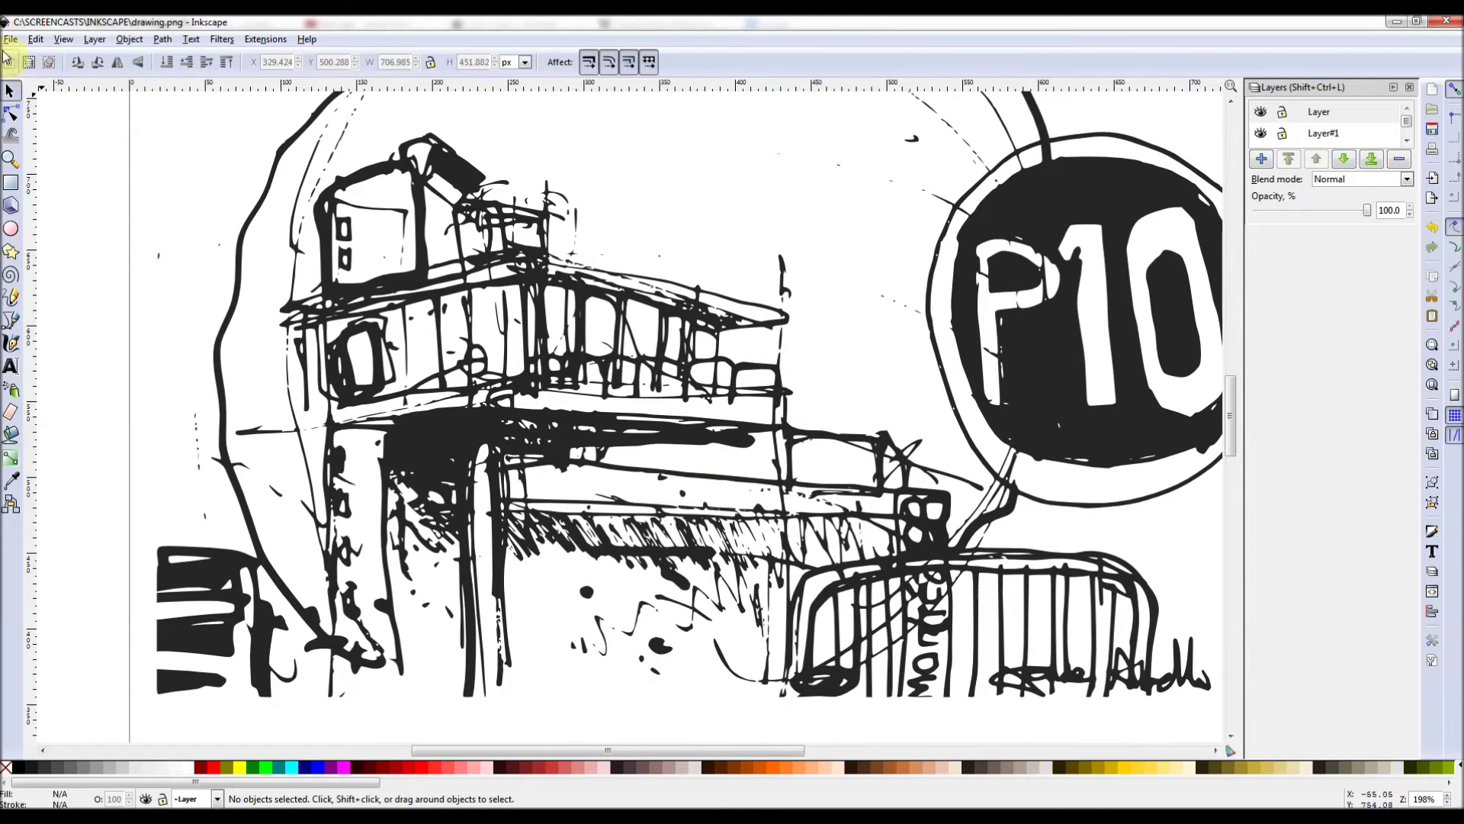
pyautogui.click(11, 39)
# Export the page as C:\SCREENCASTS\INKSCAPE\FINALDOME.png from the Export Bitmap dialog.
pyautogui.click(82, 200)
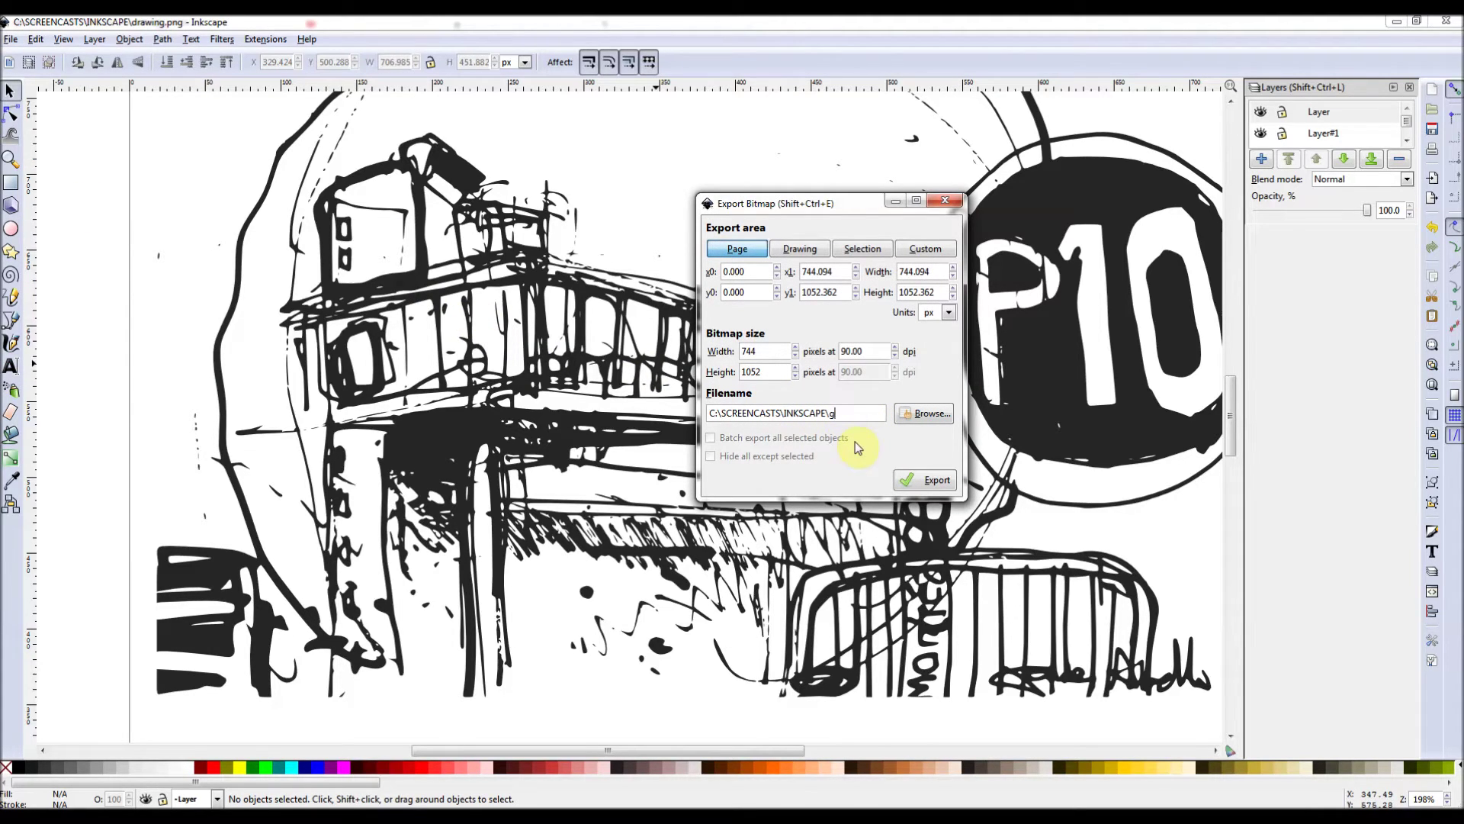
pyautogui.press('BackSpace')
pyautogui.click(943, 481)
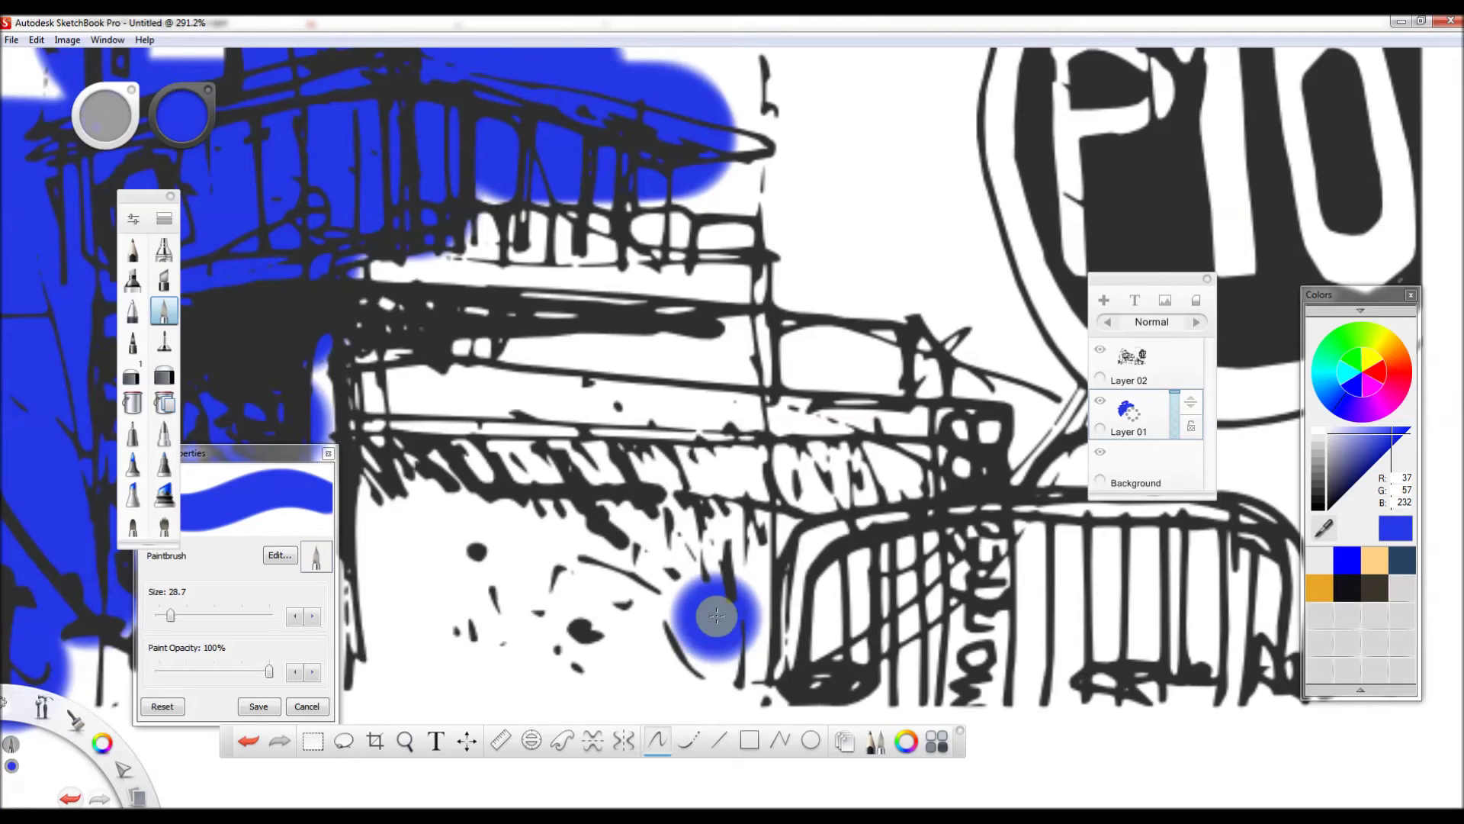
# Start a new SketchBook canvas, discarding the old painting without saving.
pyautogui.scroll(-3, 703, 615)
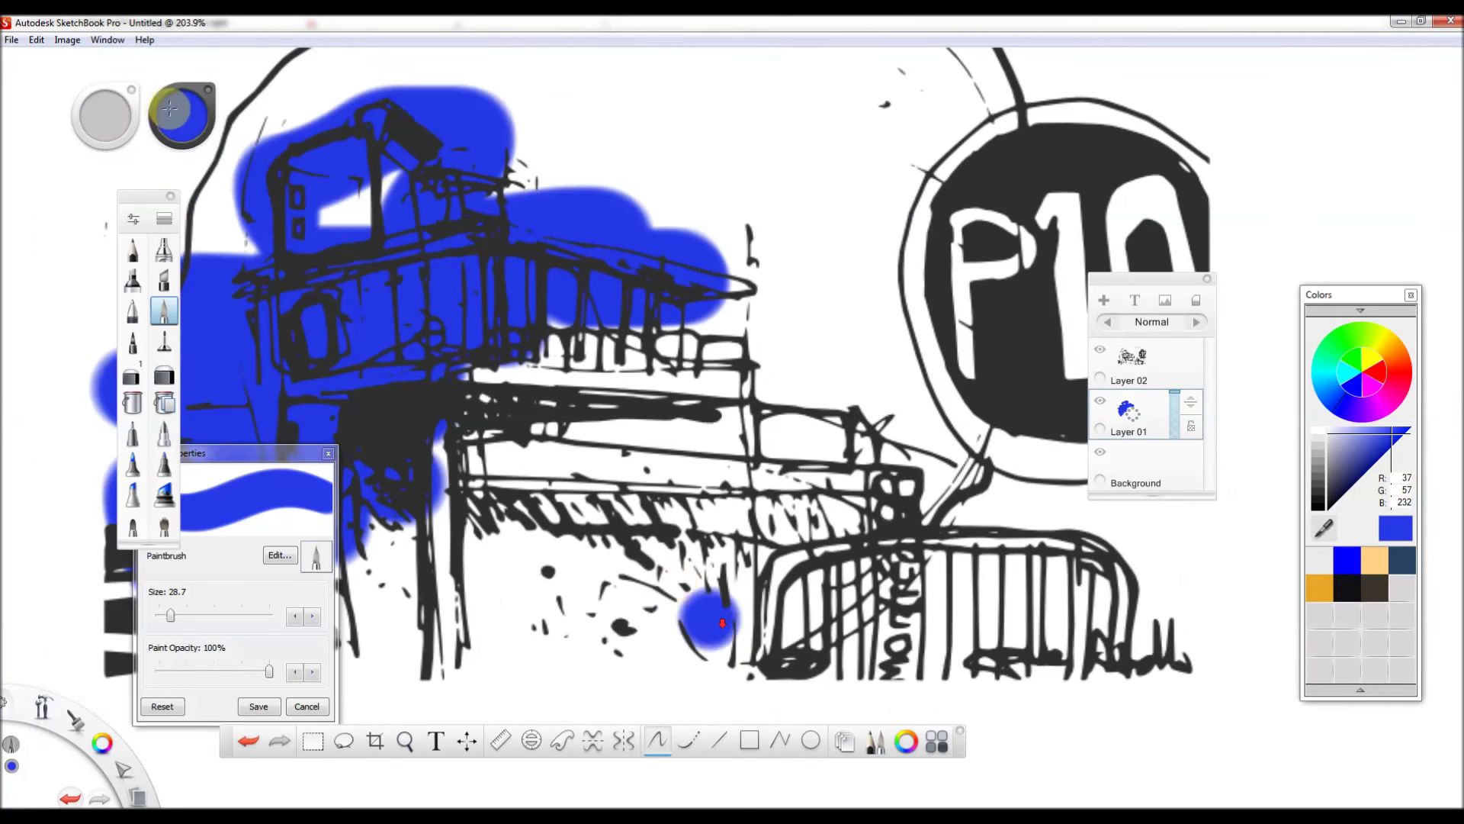
pyautogui.click(12, 40)
pyautogui.click(16, 56)
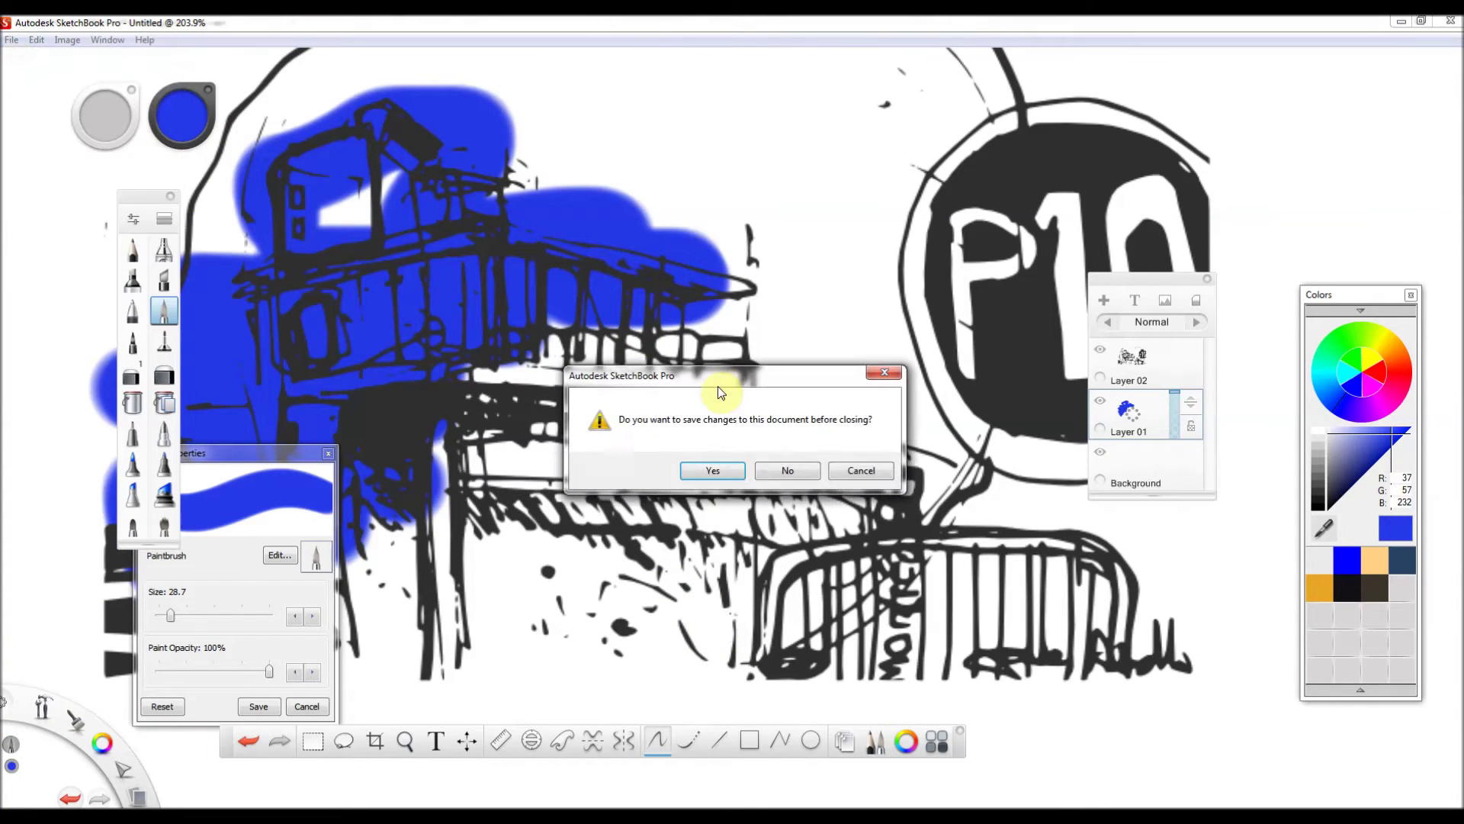
pyautogui.click(772, 471)
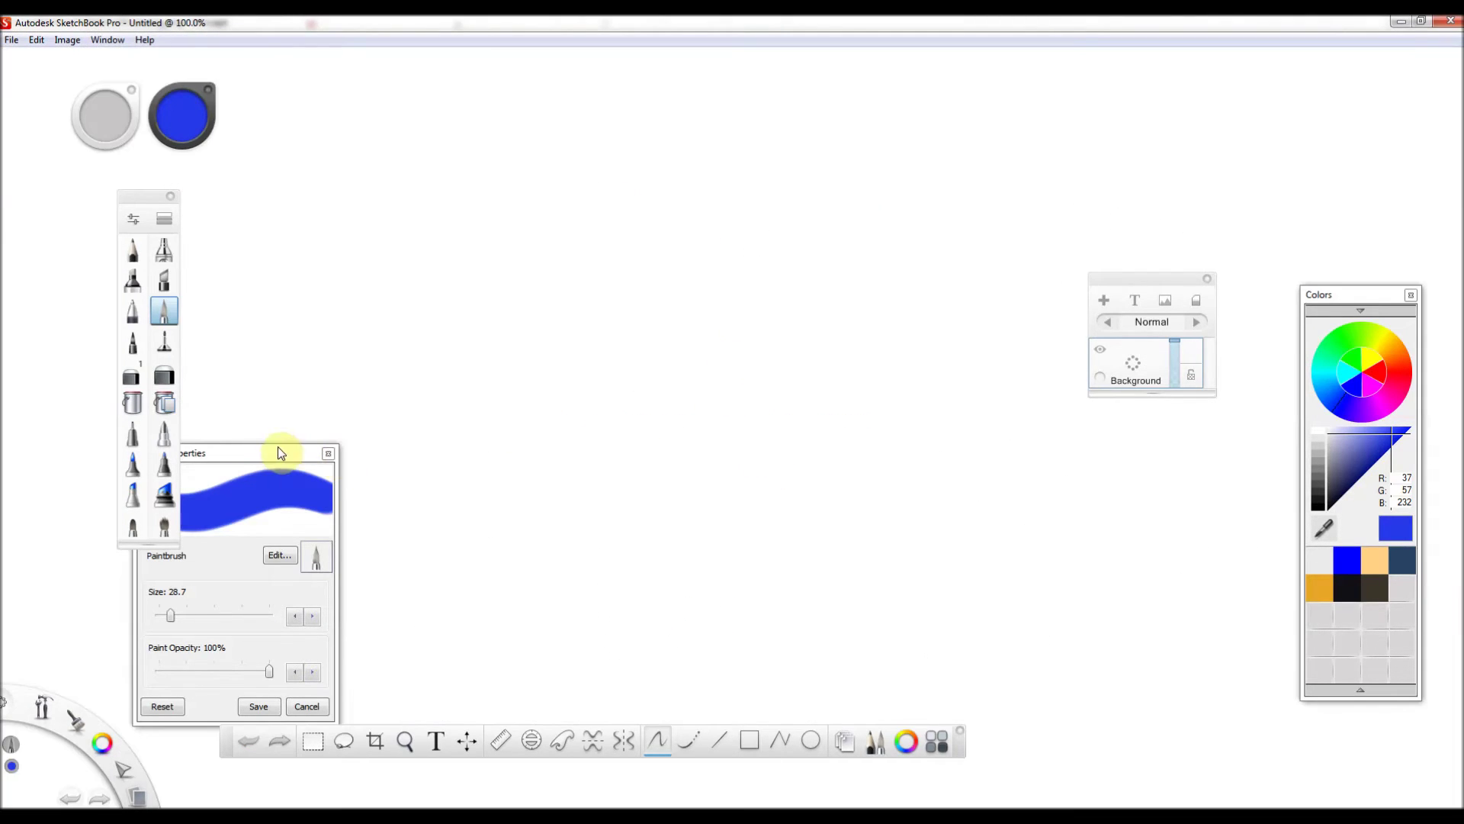
pyautogui.moveTo(278, 452); pyautogui.dragTo(203, 591)
# Import FINALDOME onto a new Layer 02, zoom in on the building, and select Layer 01.
pyautogui.scroll(-2, 849, 297)
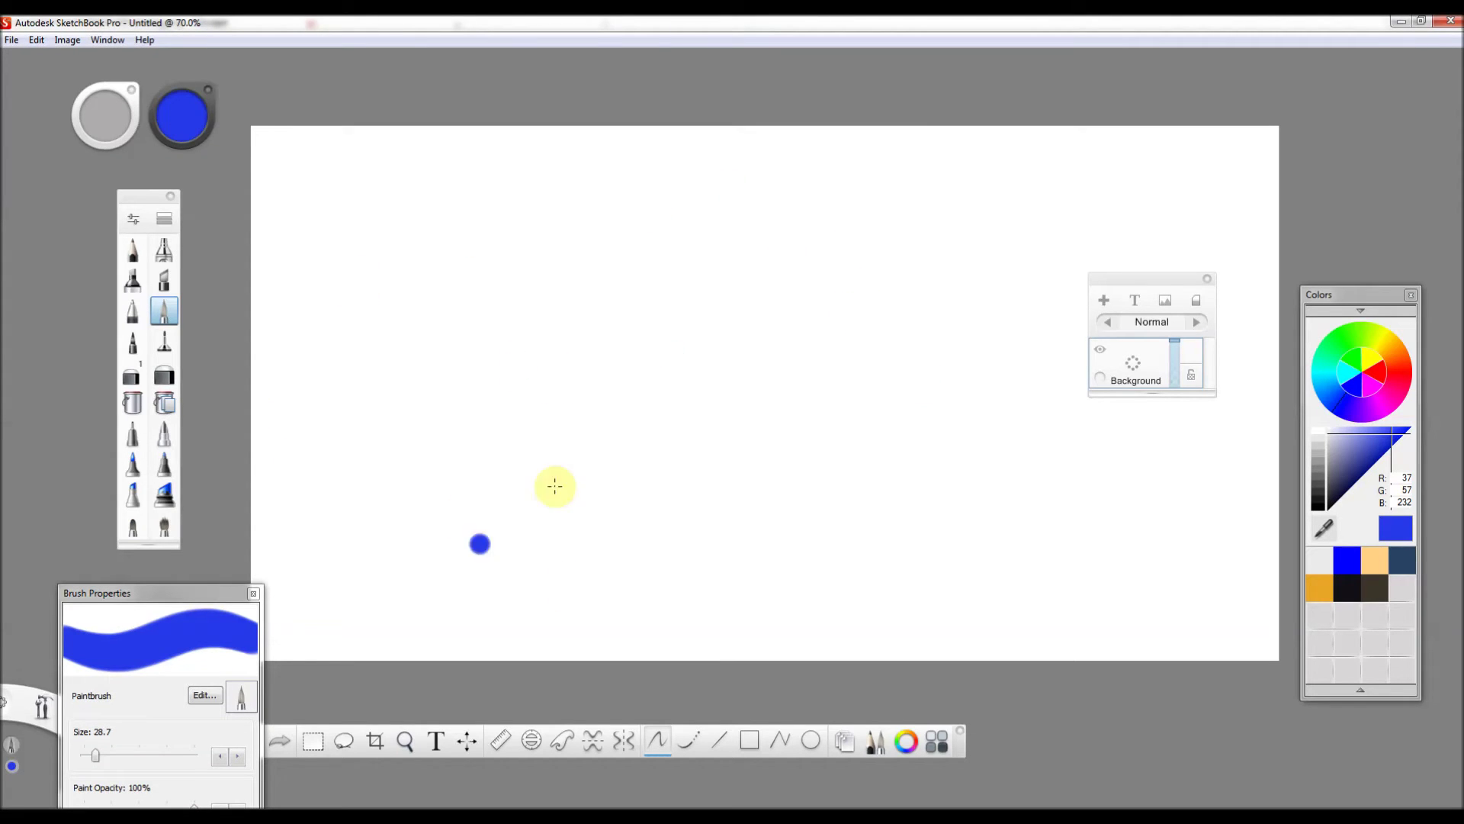
pyautogui.click(1100, 305)
pyautogui.click(1100, 305)
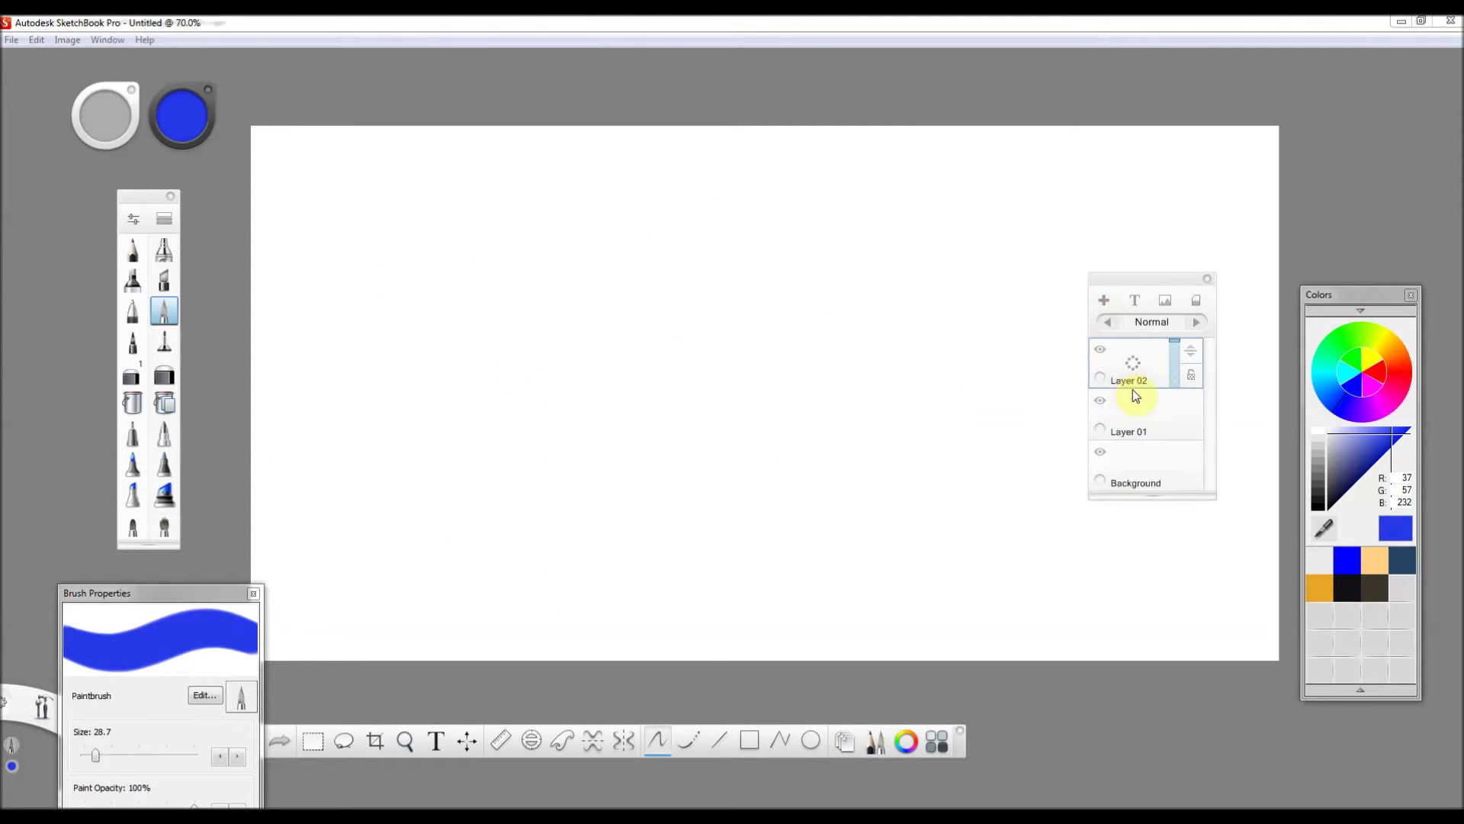
pyautogui.click(1163, 302)
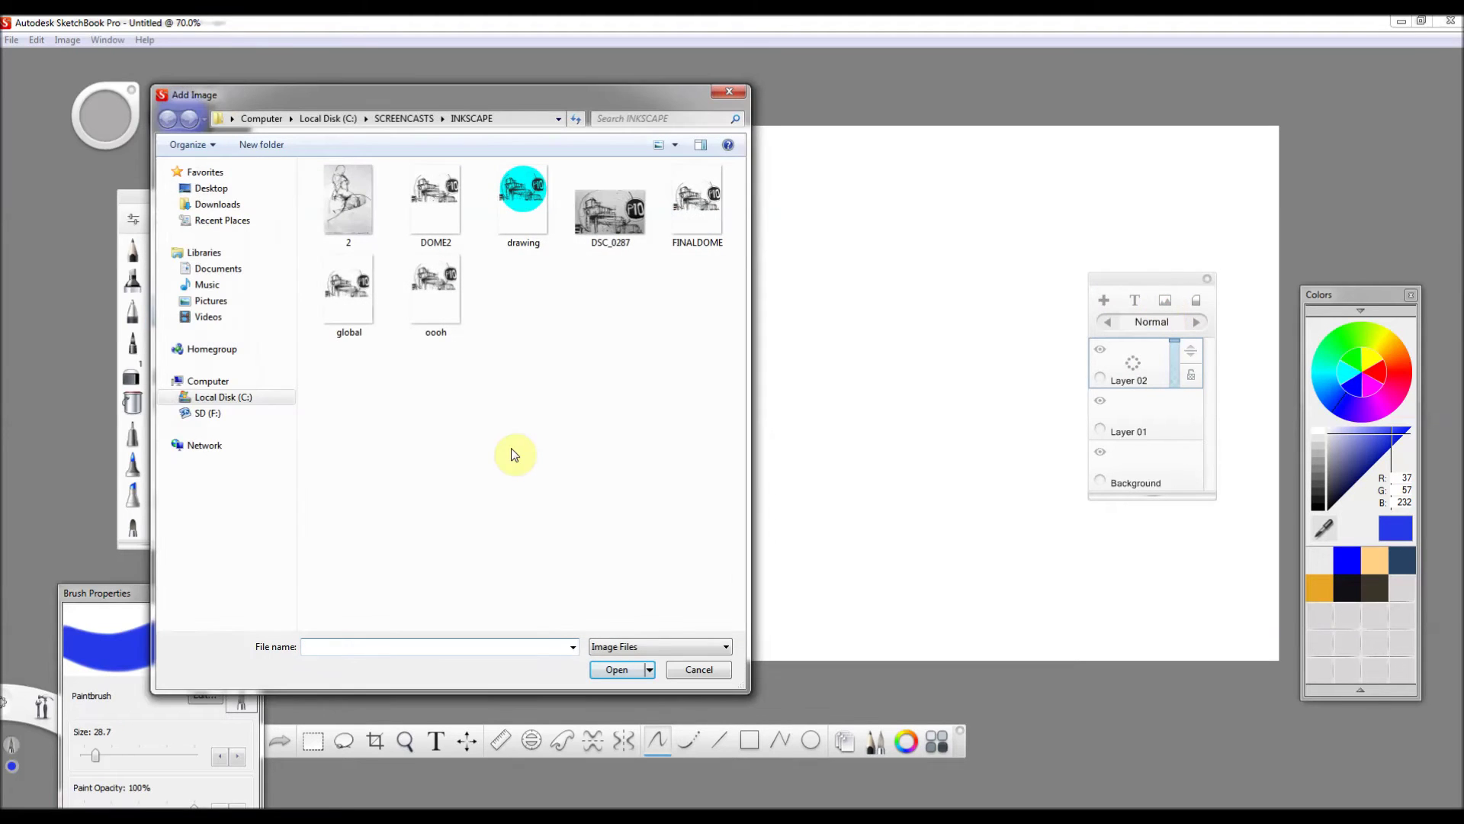
pyautogui.doubleClick(693, 221)
pyautogui.scroll(5, 697, 337)
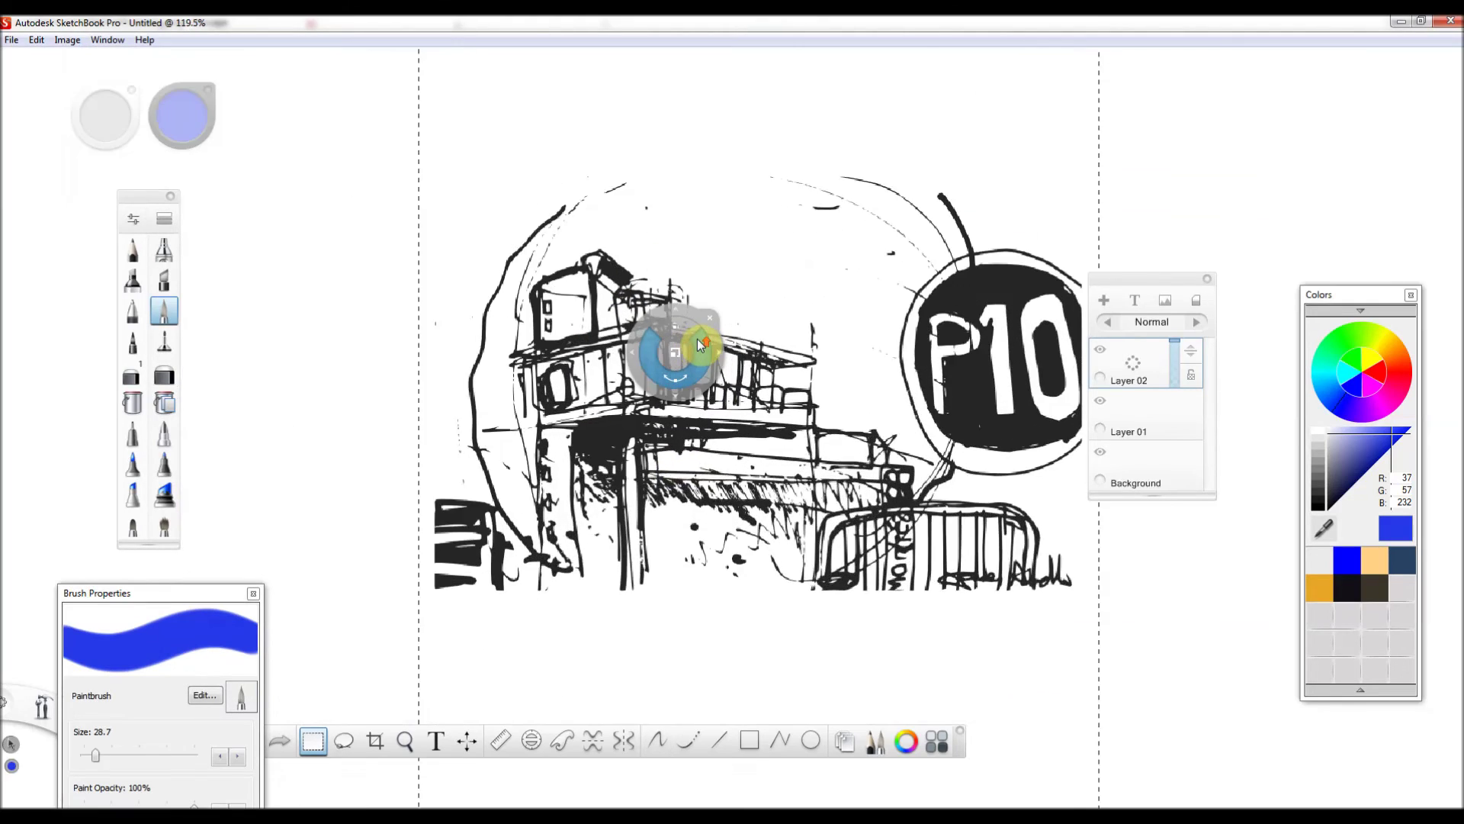
pyautogui.moveTo(679, 401); pyautogui.dragTo(513, 773)
pyautogui.scroll(3, 679, 375)
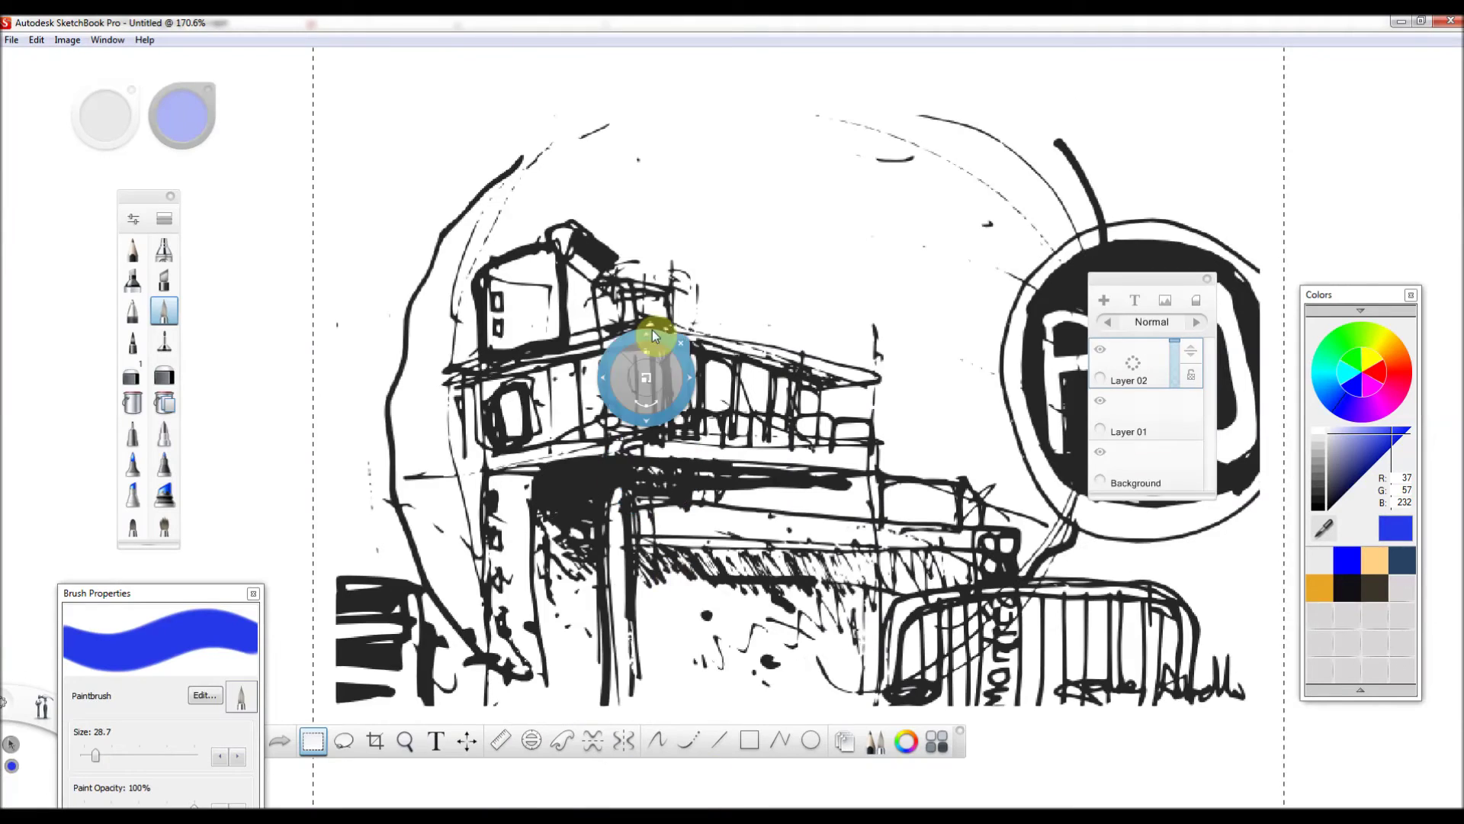
pyautogui.moveTo(652, 329)
pyautogui.mouseDown()
pyautogui.moveTo(694, 320)
pyautogui.moveTo(672, 295)
pyautogui.moveTo(687, 386)
pyautogui.moveTo(665, 372)
pyautogui.moveTo(635, 389)
pyautogui.mouseUp()
pyautogui.moveTo(1127, 402); pyautogui.dragTo(1123, 367)
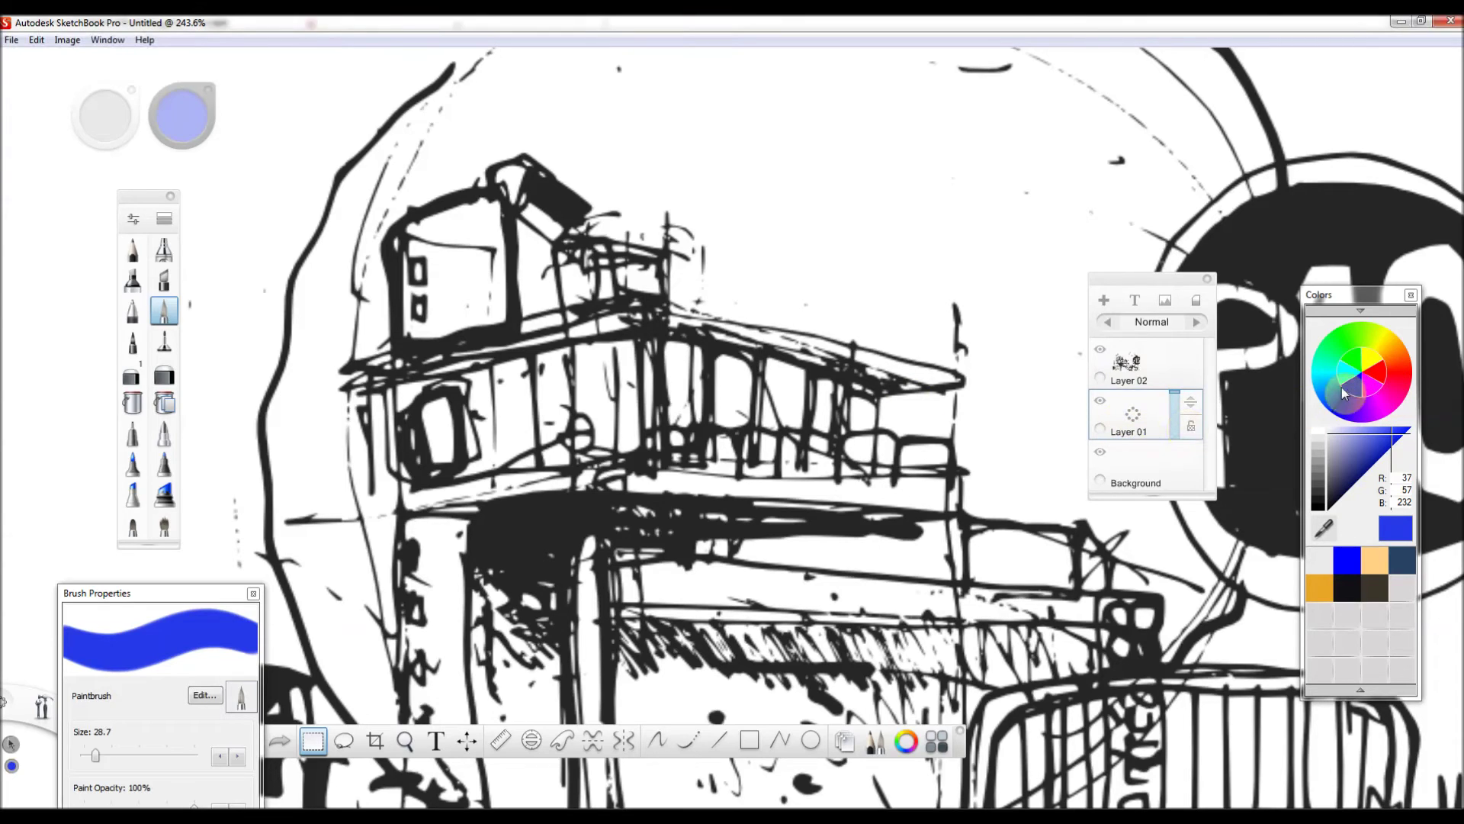
# Choose a medium blue (93,109,255) as the paint colour on Layer 01.
pyautogui.click(1363, 390)
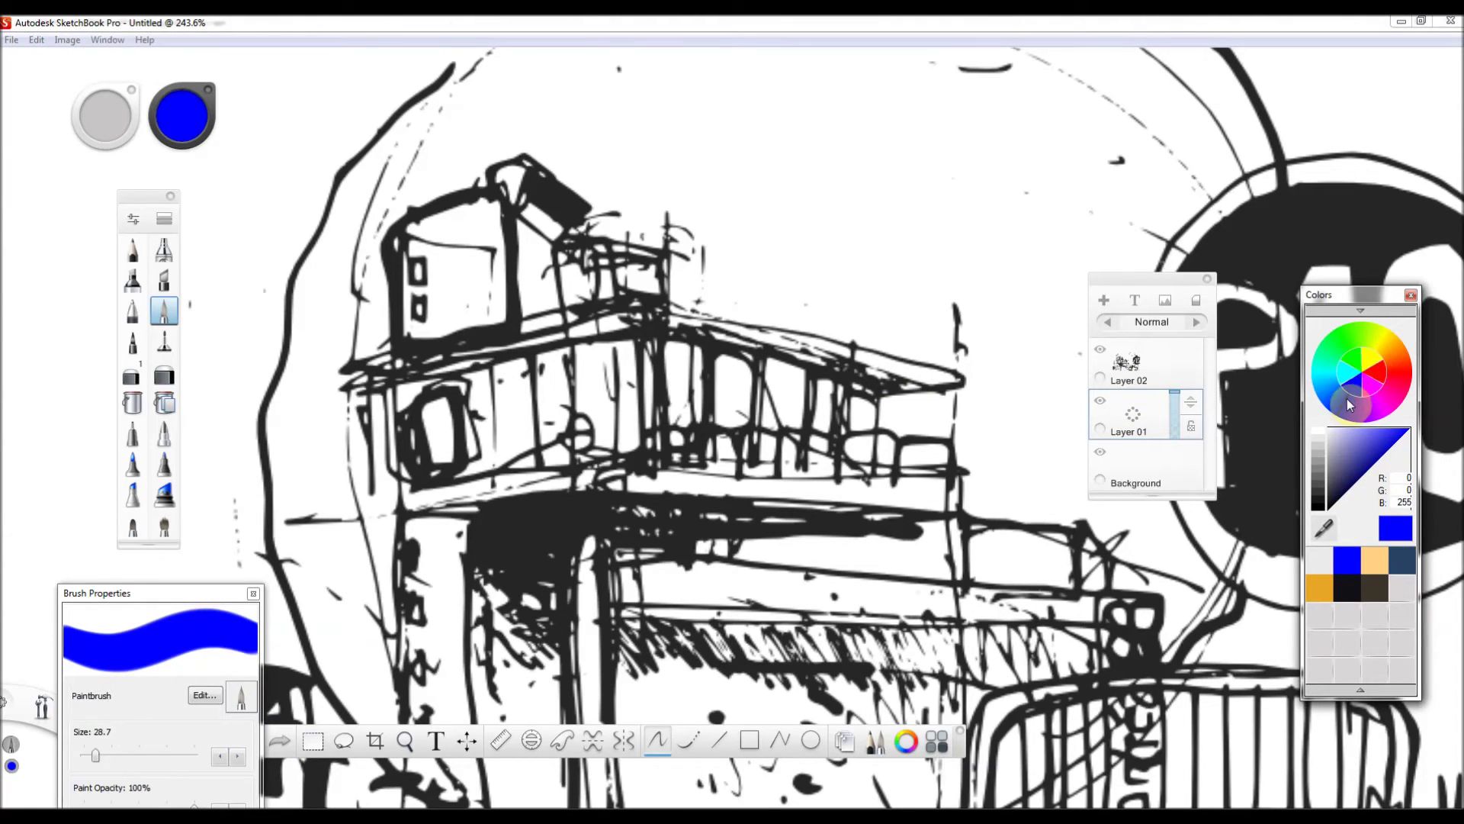
pyautogui.click(1340, 401)
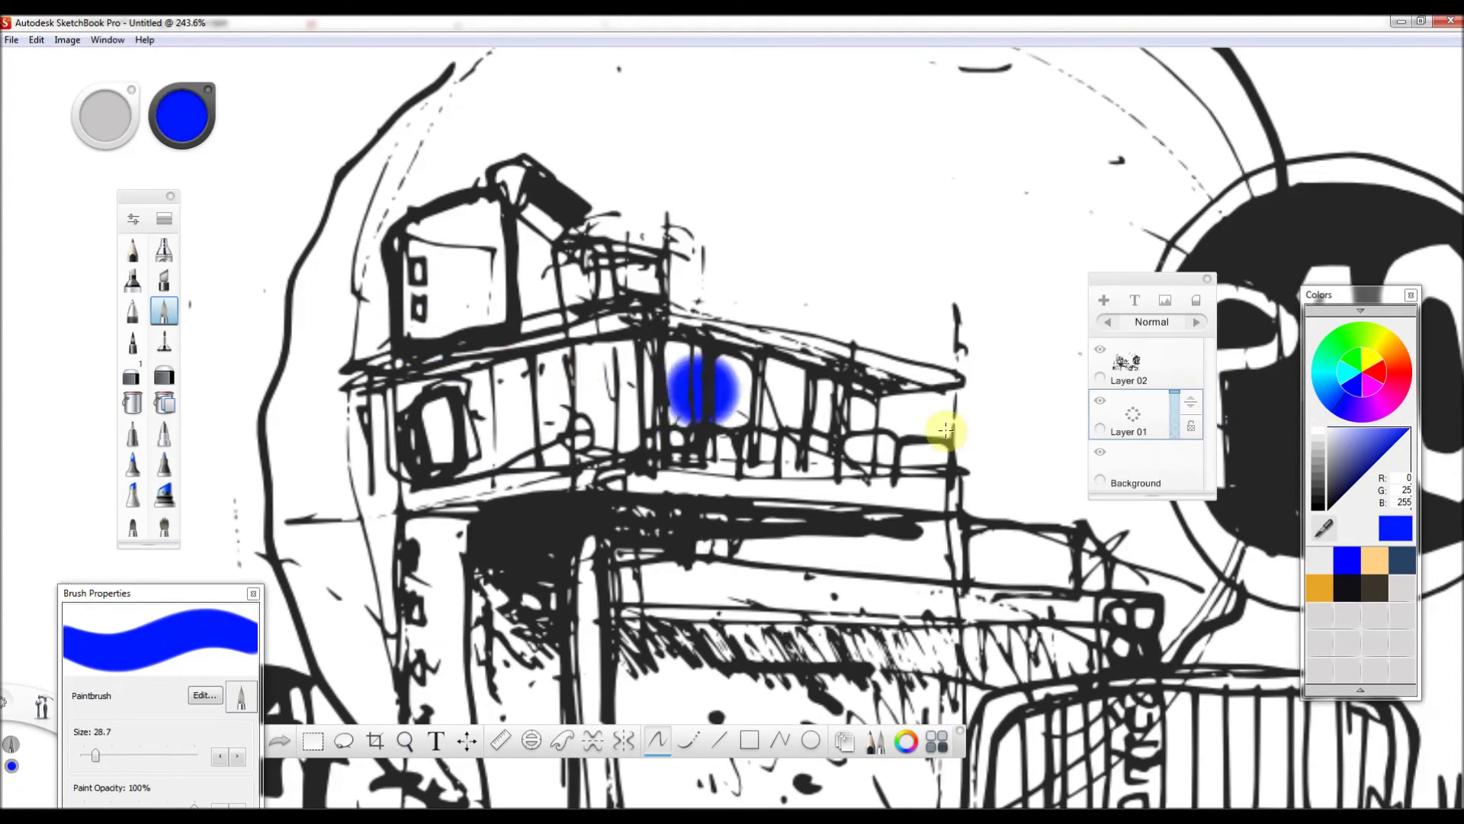
pyautogui.hotkey('ctrl', 'z')
pyautogui.click(1346, 418)
pyautogui.click(743, 415)
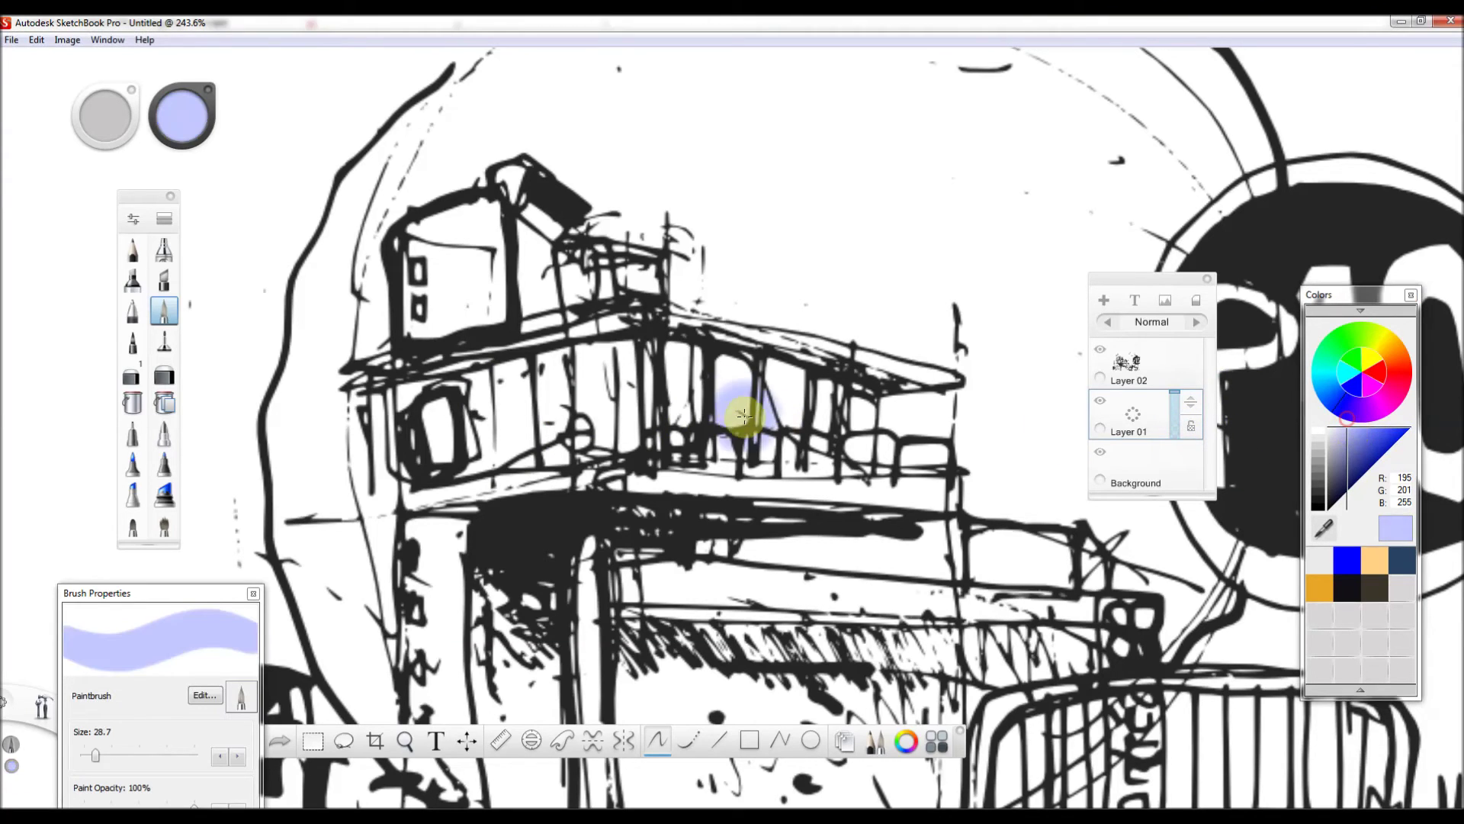
pyautogui.click(1381, 419)
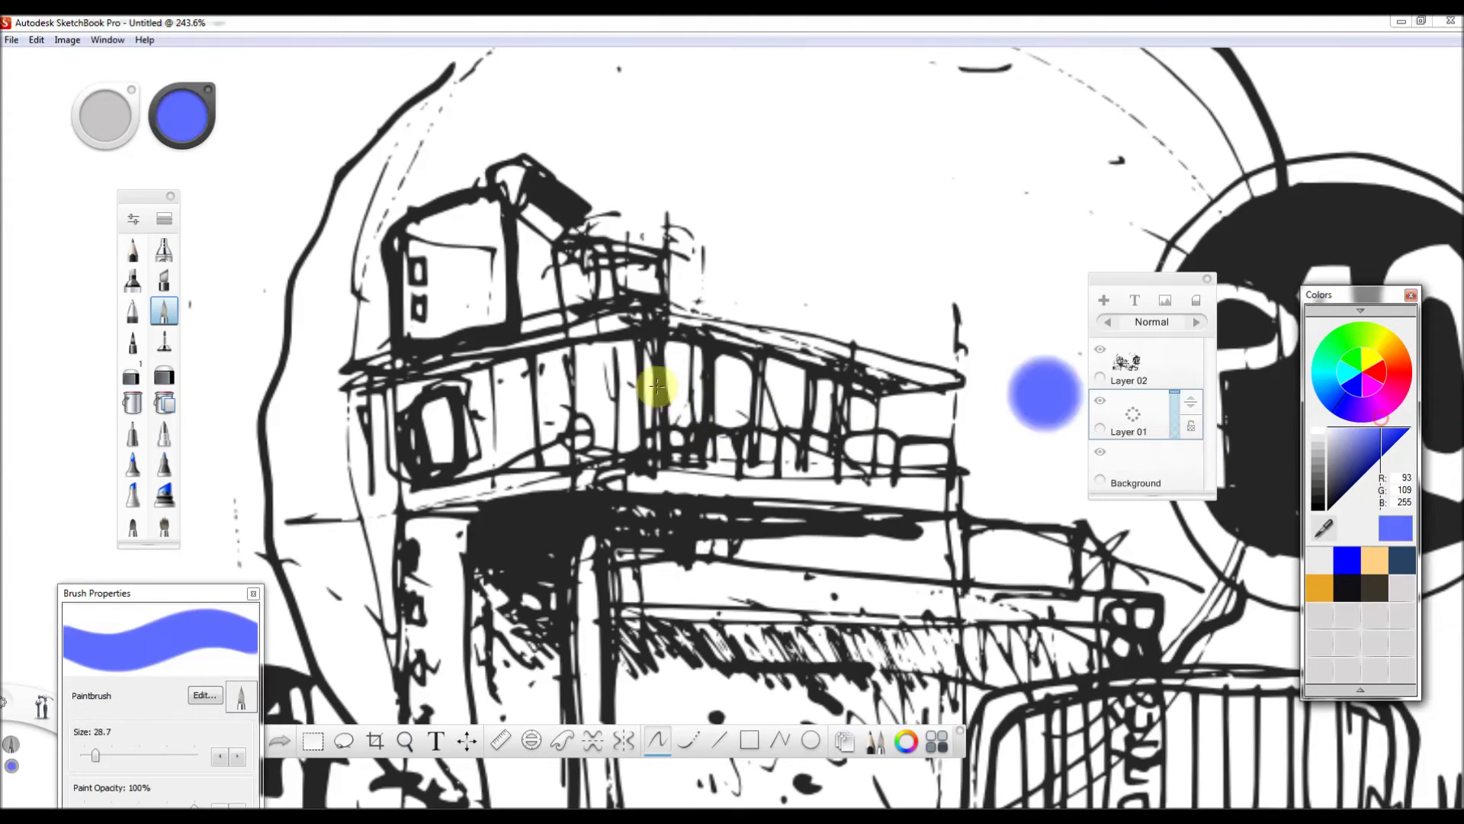
# Paint blue over the balcony, roof, upper-left side, and around the P10 circle.
pyautogui.moveTo(657, 387)
pyautogui.mouseDown()
pyautogui.moveTo(692, 337)
pyautogui.moveTo(684, 263)
pyautogui.moveTo(538, 302)
pyautogui.moveTo(529, 288)
pyautogui.moveTo(483, 409)
pyautogui.moveTo(259, 427)
pyautogui.mouseUp()
pyautogui.scroll(2, 529, 288)
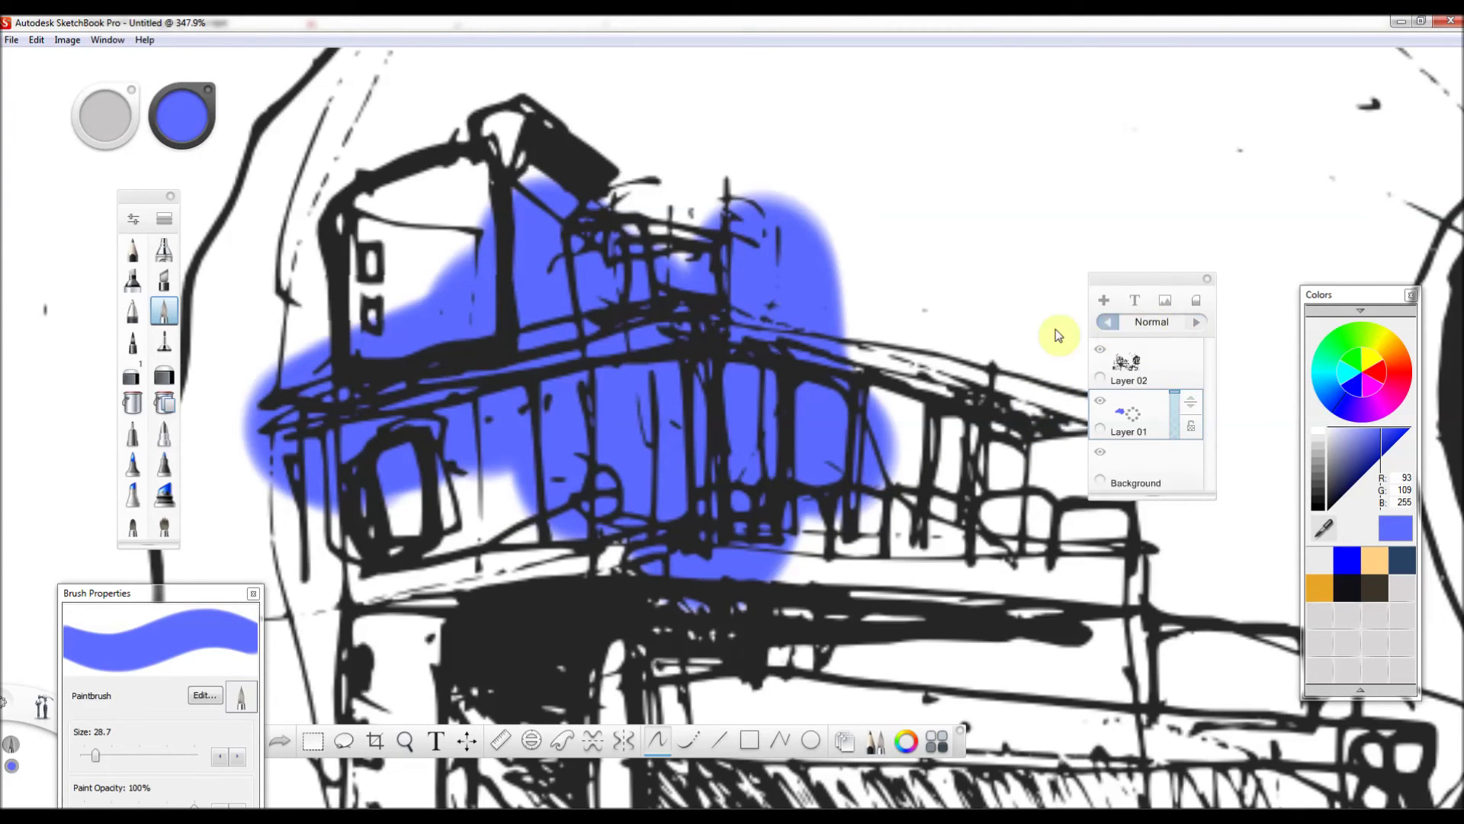
pyautogui.scroll(-2, 669, 283)
pyautogui.moveTo(591, 235)
pyautogui.mouseDown()
pyautogui.moveTo(534, 267)
pyautogui.moveTo(429, 264)
pyautogui.moveTo(549, 588)
pyautogui.moveTo(435, 359)
pyautogui.moveTo(504, 601)
pyautogui.moveTo(501, 386)
pyautogui.moveTo(673, 366)
pyautogui.moveTo(827, 261)
pyautogui.moveTo(514, 207)
pyautogui.moveTo(474, 153)
pyautogui.moveTo(876, 72)
pyautogui.moveTo(1029, 249)
pyautogui.moveTo(729, 176)
pyautogui.moveTo(686, 336)
pyautogui.mouseUp()
pyautogui.scroll(-3, 671, 320)
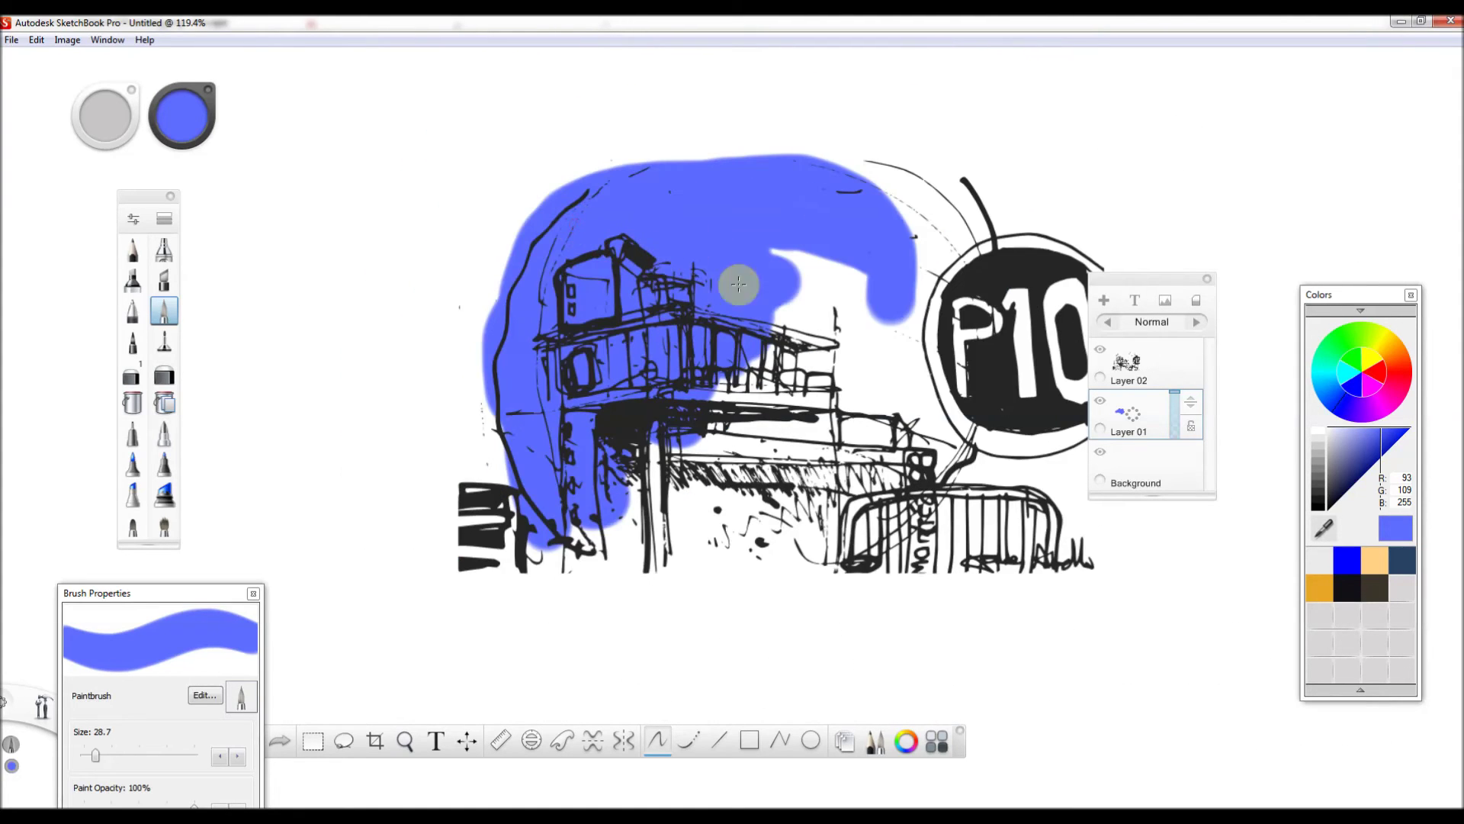
pyautogui.scroll(1, 738, 284)
pyautogui.moveTo(752, 216)
pyautogui.mouseDown()
pyautogui.moveTo(891, 174)
pyautogui.moveTo(967, 247)
pyautogui.moveTo(891, 417)
pyautogui.moveTo(970, 453)
pyautogui.moveTo(808, 252)
pyautogui.moveTo(748, 214)
pyautogui.moveTo(976, 290)
pyautogui.moveTo(953, 386)
pyautogui.moveTo(962, 427)
pyautogui.moveTo(706, 411)
pyautogui.moveTo(899, 526)
pyautogui.moveTo(930, 575)
pyautogui.moveTo(910, 612)
pyautogui.moveTo(486, 600)
pyautogui.moveTo(526, 545)
pyautogui.mouseUp()
pyautogui.scroll(3, 533, 510)
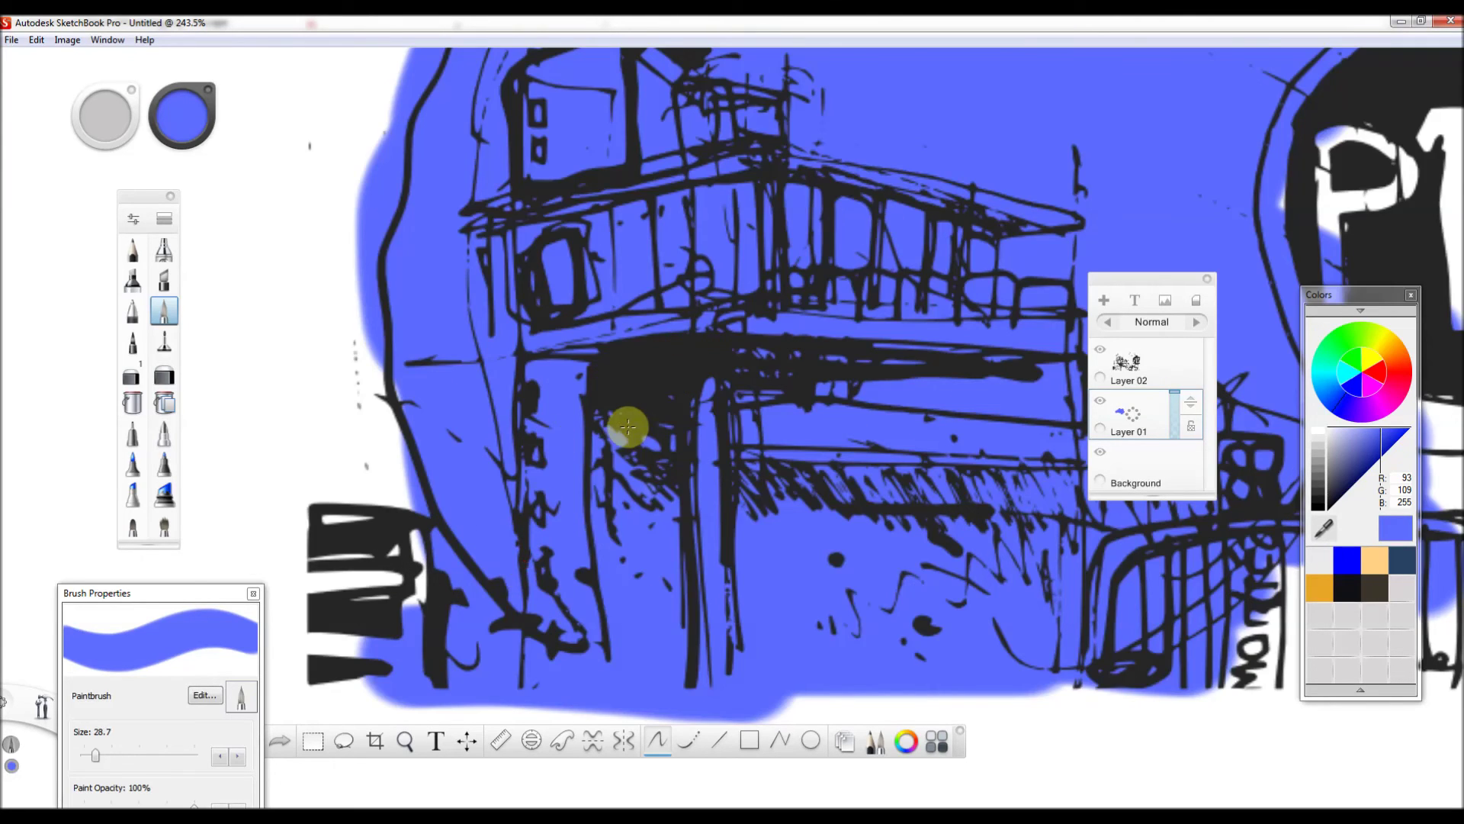
pyautogui.scroll(-3, 628, 425)
pyautogui.scroll(4, 676, 212)
pyautogui.scroll(-1, 765, 254)
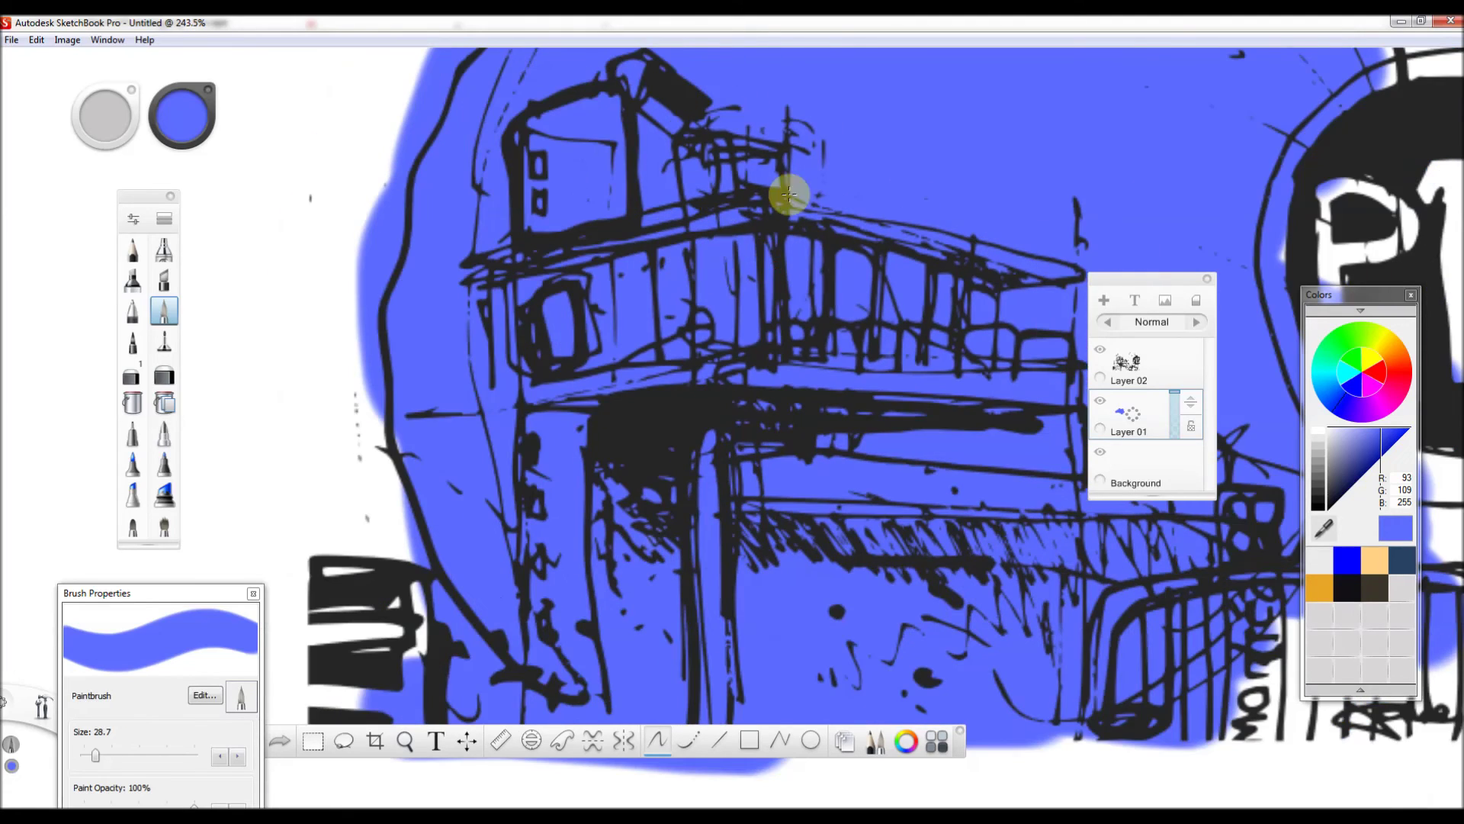
# Add light lavender (229,232,255) highlights on the building top, P10 circle rim, and lower beam.
pyautogui.click(191, 142)
pyautogui.click(171, 121)
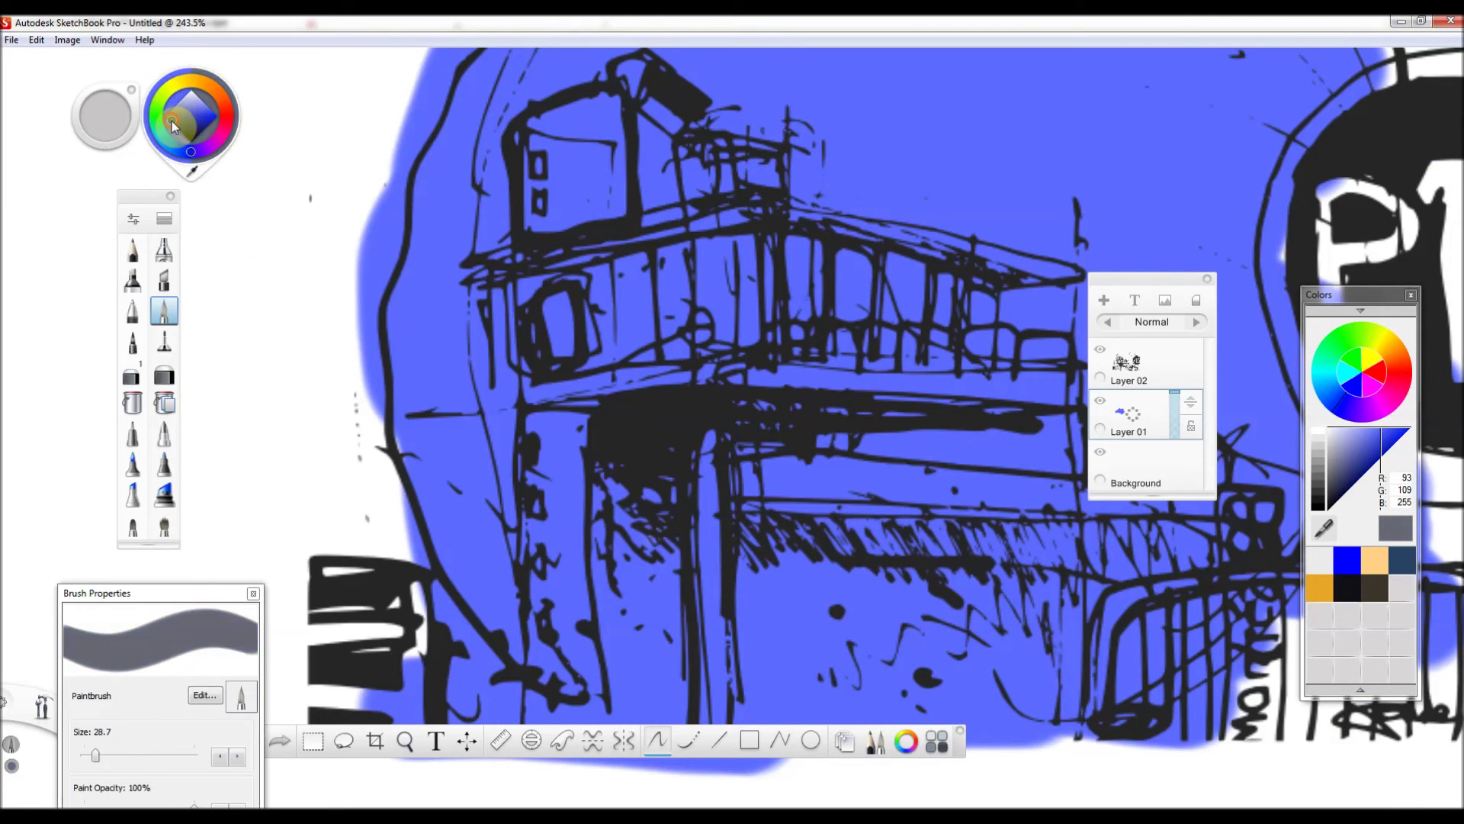
pyautogui.click(195, 82)
pyautogui.moveTo(625, 198)
pyautogui.mouseDown()
pyautogui.moveTo(572, 179)
pyautogui.moveTo(556, 130)
pyautogui.moveTo(533, 221)
pyautogui.mouseUp()
pyautogui.scroll(-1, 712, 422)
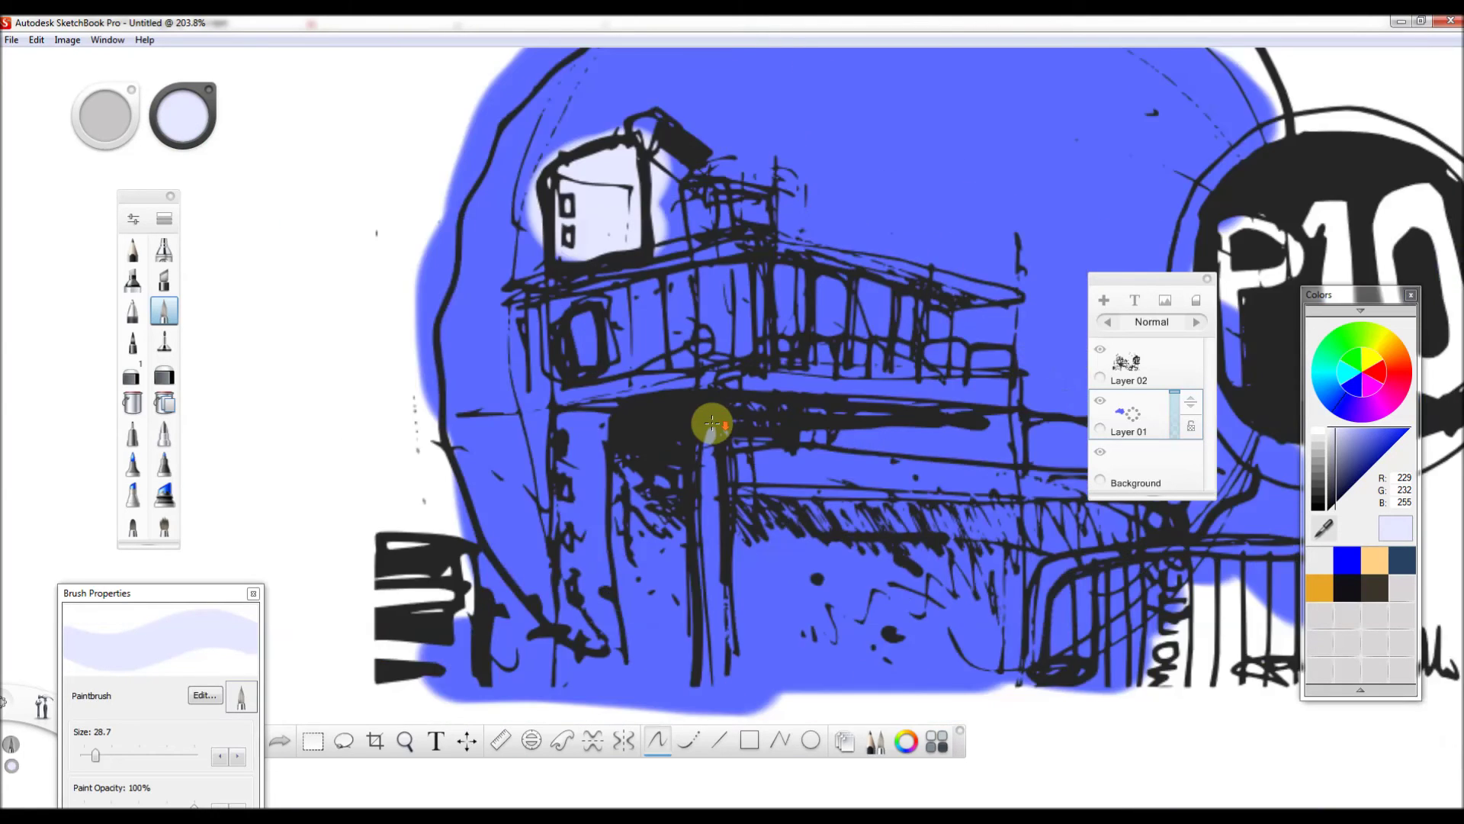
pyautogui.scroll(-3, 711, 421)
pyautogui.moveTo(1033, 458)
pyautogui.mouseDown()
pyautogui.moveTo(1000, 409)
pyautogui.moveTo(992, 336)
pyautogui.moveTo(1033, 268)
pyautogui.moveTo(1063, 263)
pyautogui.mouseUp()
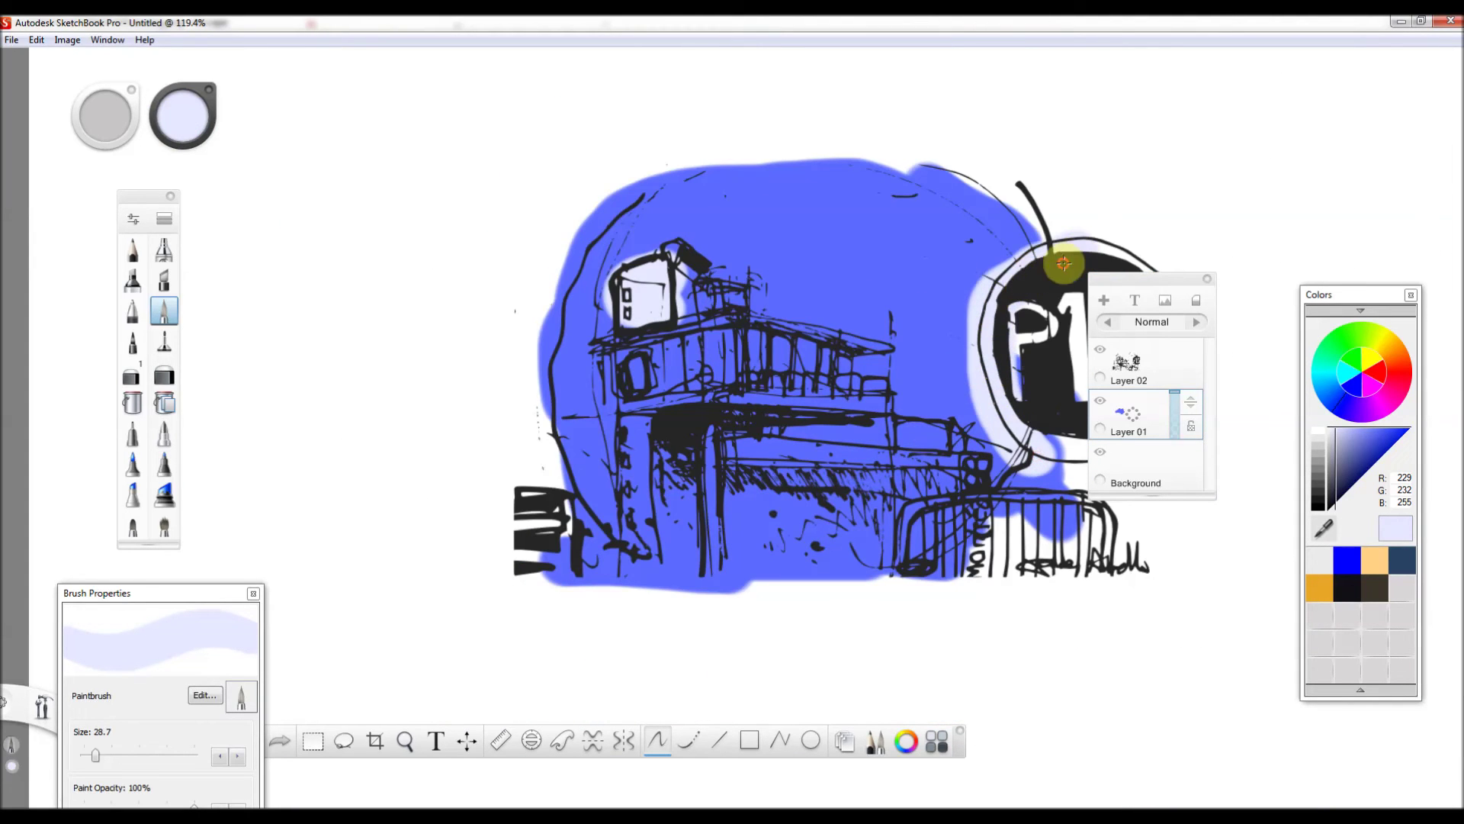
pyautogui.moveTo(872, 474)
pyautogui.mouseDown()
pyautogui.moveTo(826, 468)
pyautogui.moveTo(902, 480)
pyautogui.moveTo(694, 501)
pyautogui.moveTo(636, 458)
pyautogui.mouseUp()
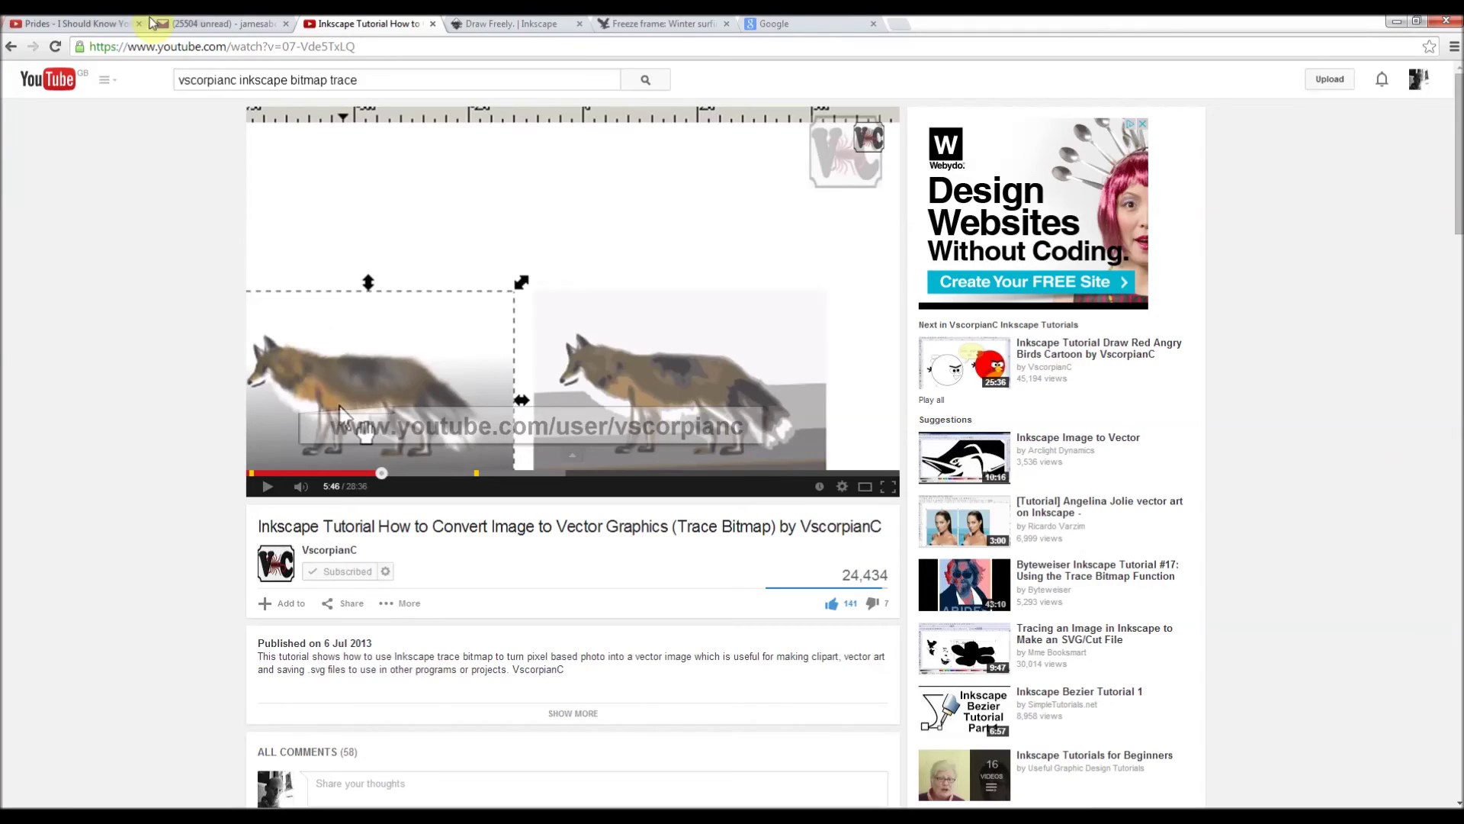
# Switch to the 'Draw Freely | Inkscape' tab showing inkscape.org.
pyautogui.click(511, 21)
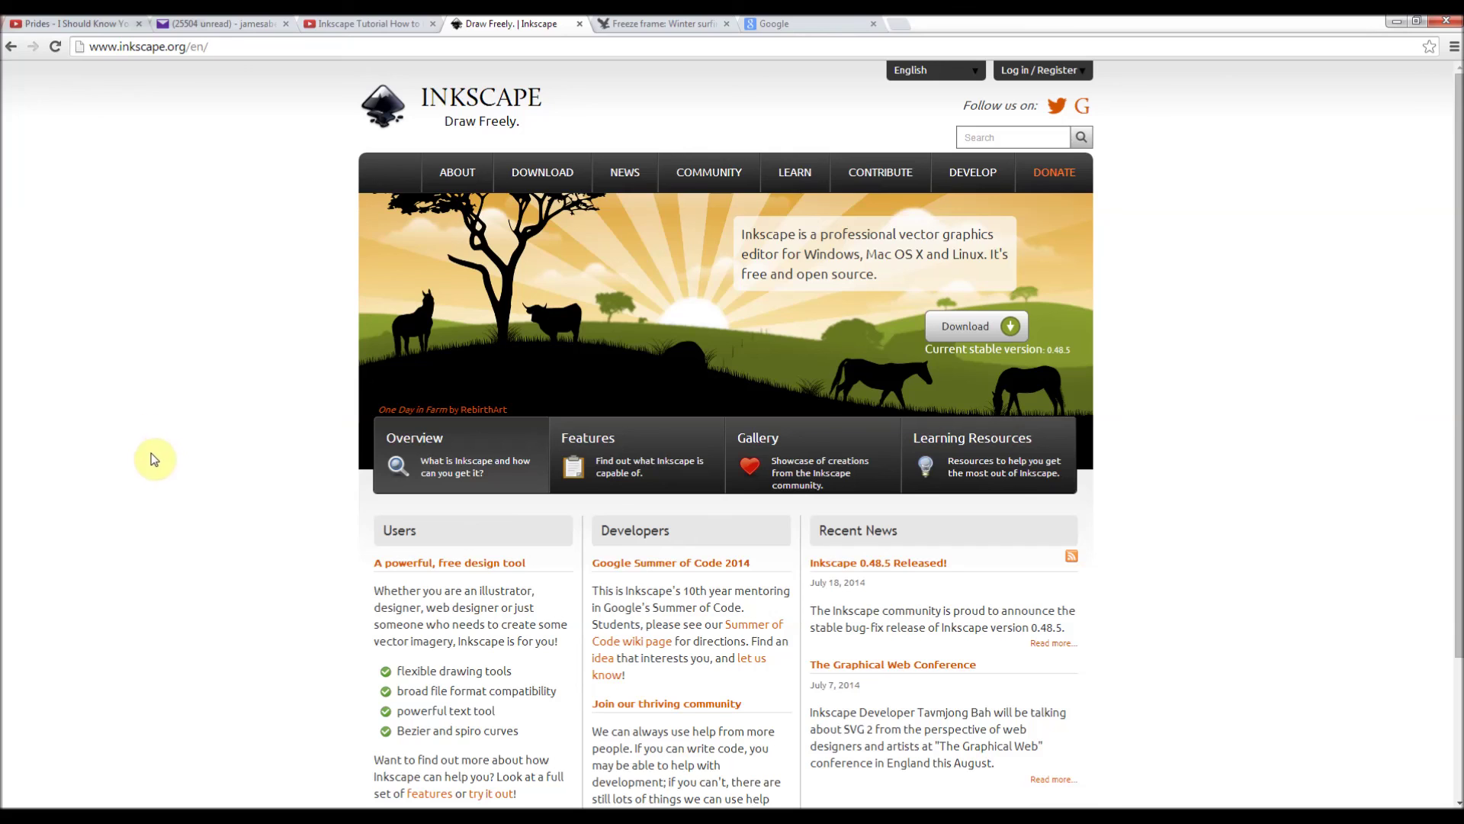
# Bring the Audacity narration window in front of the browser with Alt+Tab.
pyautogui.hotkey('alt', 'Tab')
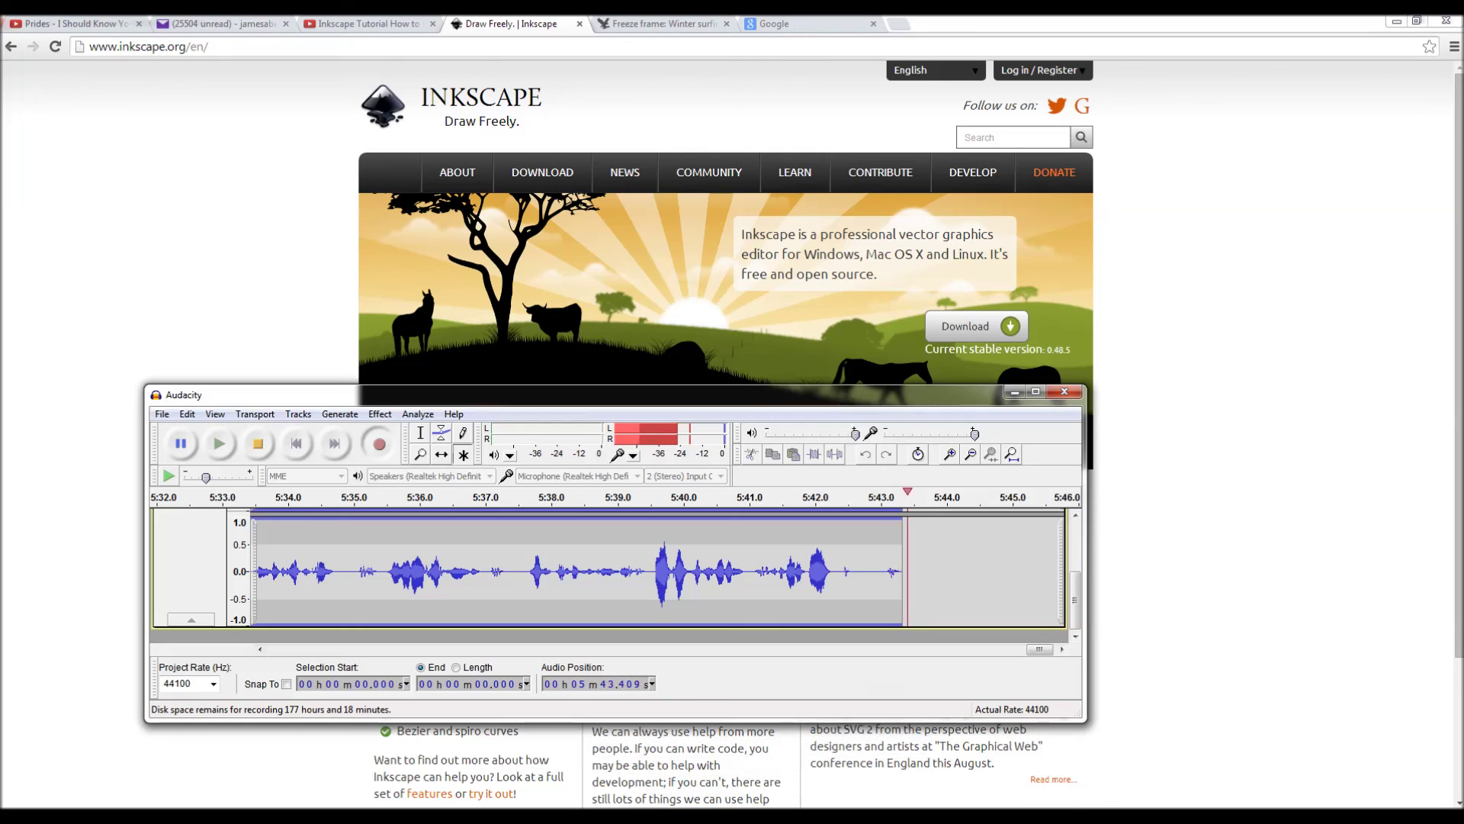